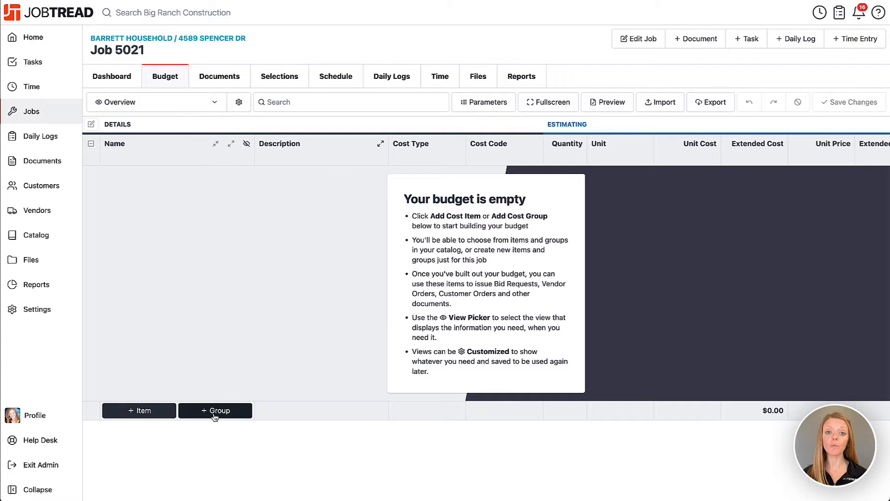
Step: Add a new cost item named "Remodel Permit" with the description "Issued by the City of Dallas."
left_click(146, 415)
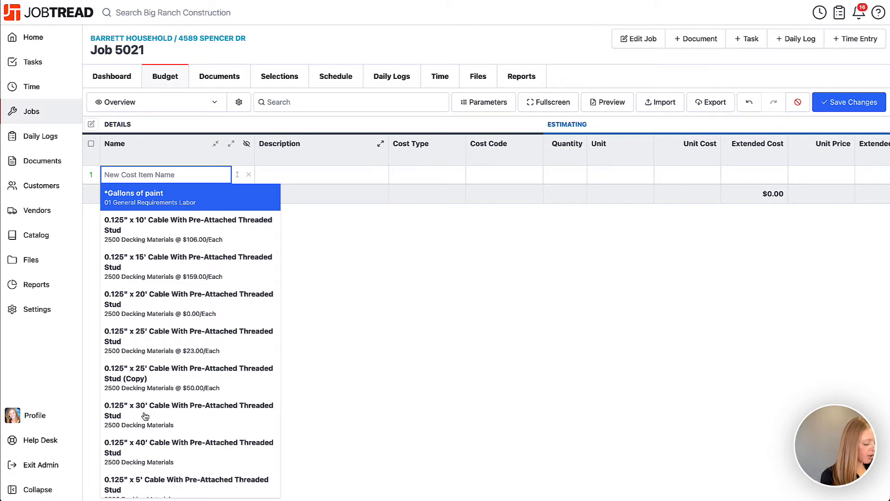
type("Remodel Permit")
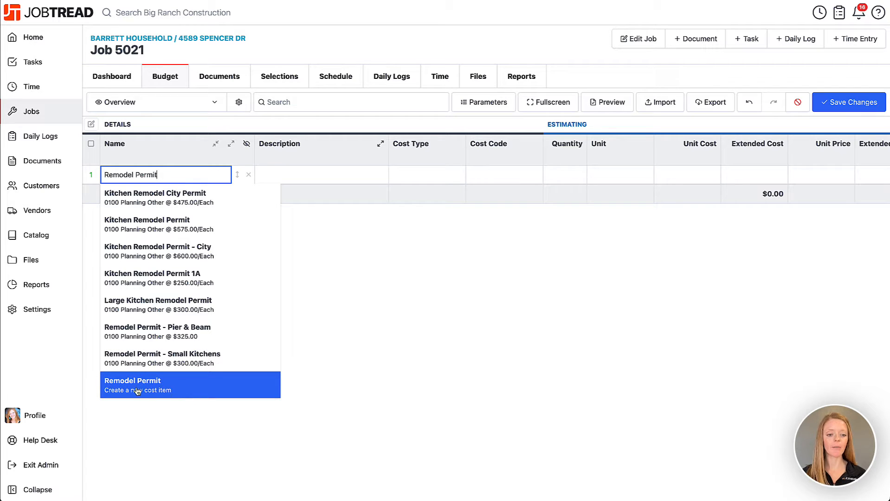
left_click(190, 391)
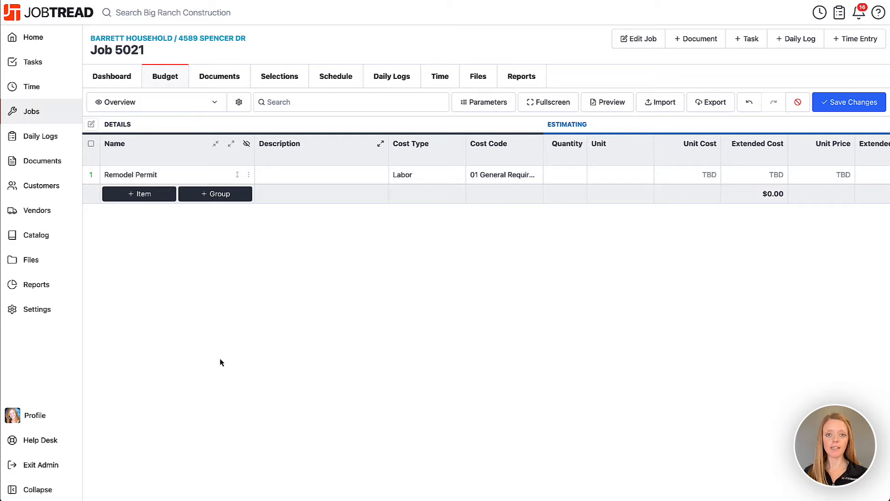
left_click(293, 172)
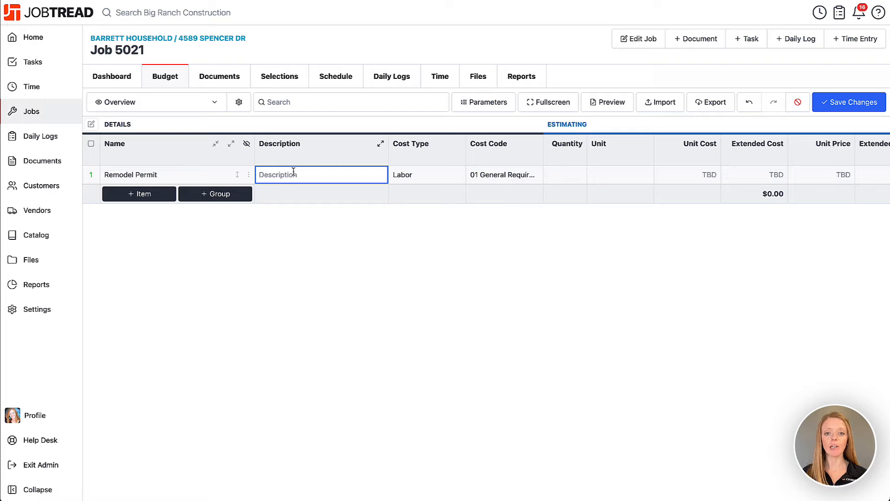
type("Issu")
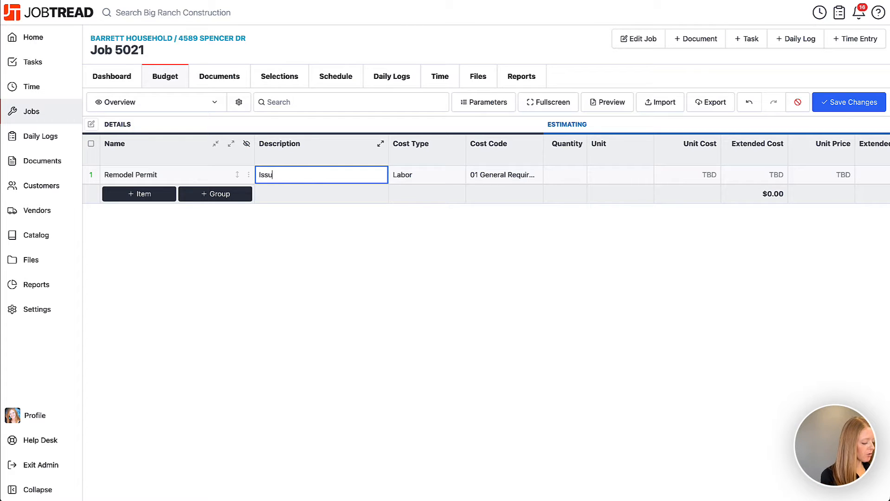
type("ed by the C")
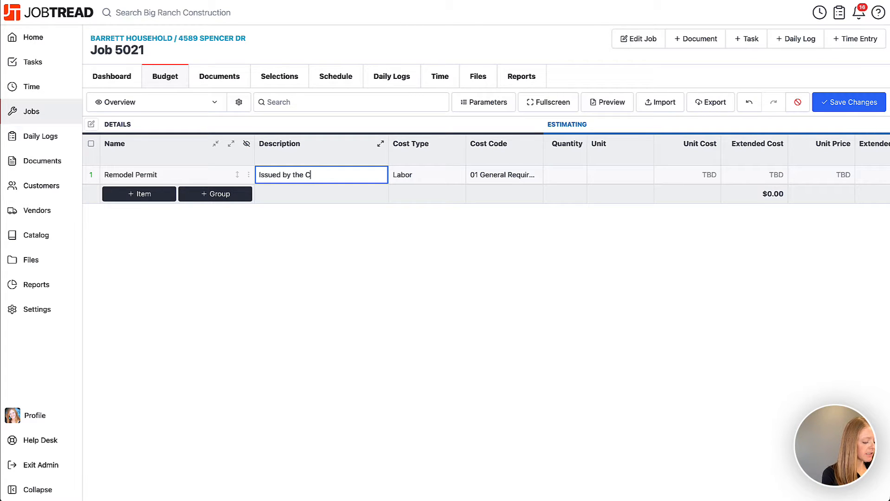
type("ity of Dallas.")
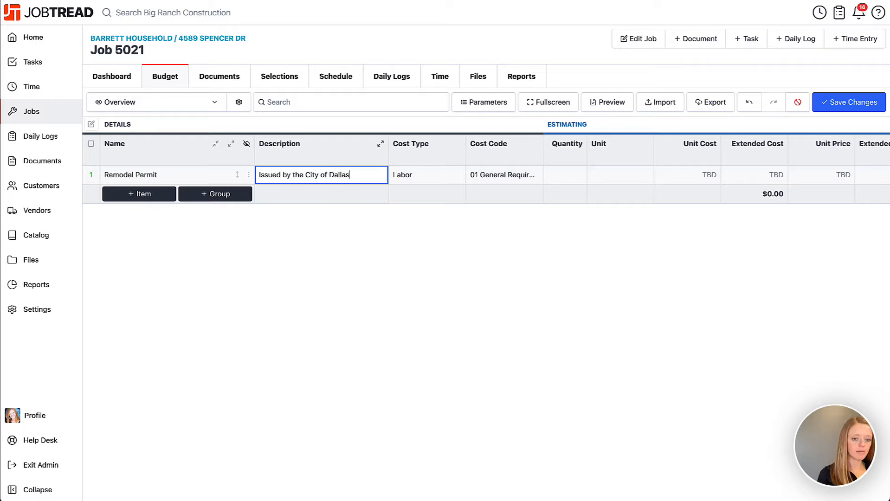
Step: Set the Remodel Permit item's cost type to Other and its cost code to 0100 Planning
left_click(435, 176)
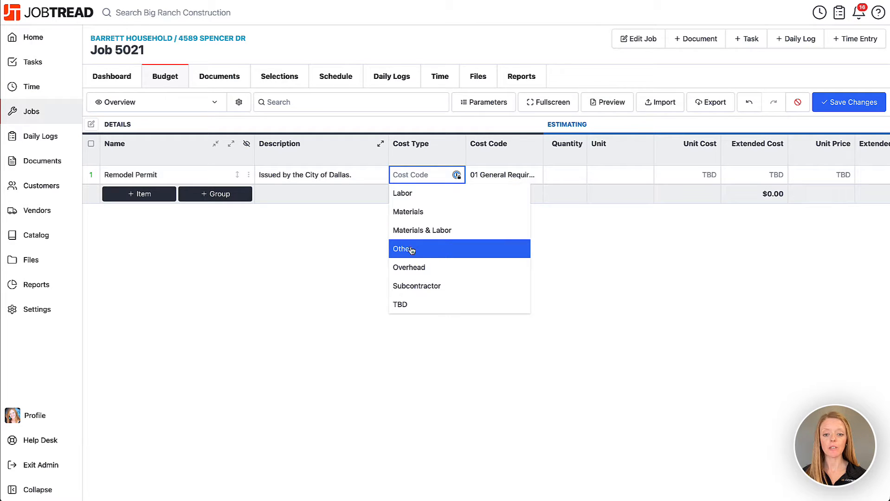
left_click(435, 250)
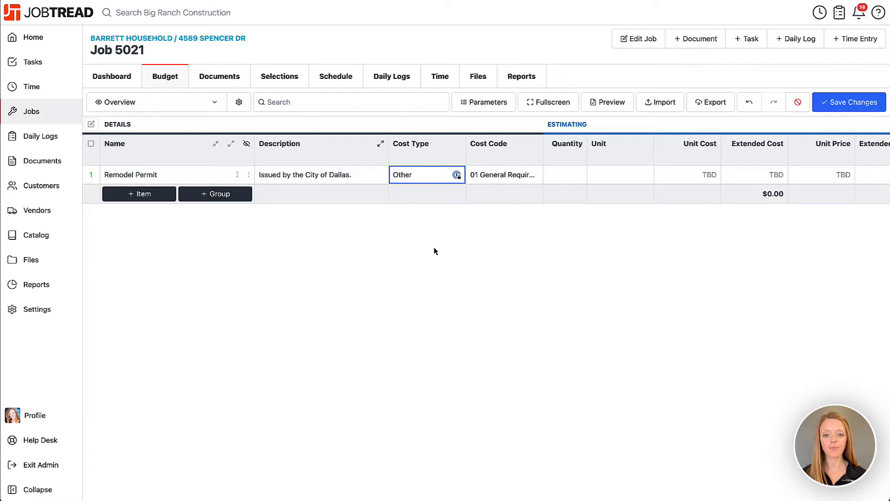
left_click(510, 182)
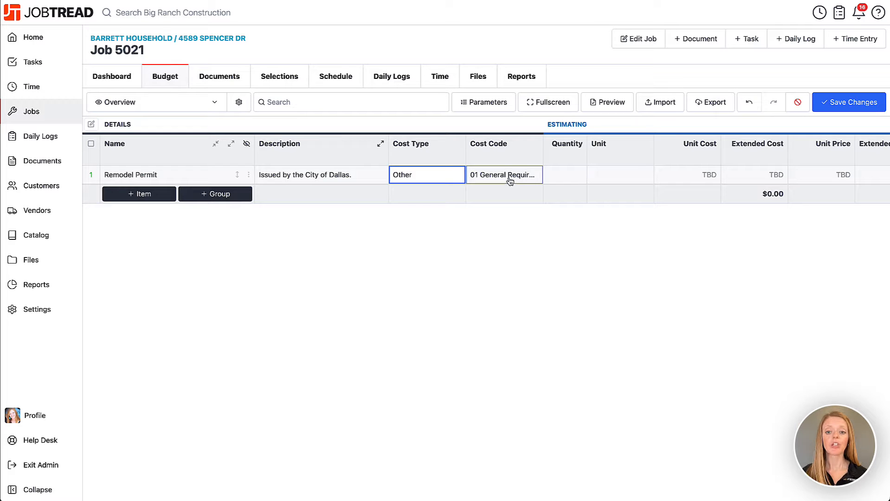
left_click(509, 177)
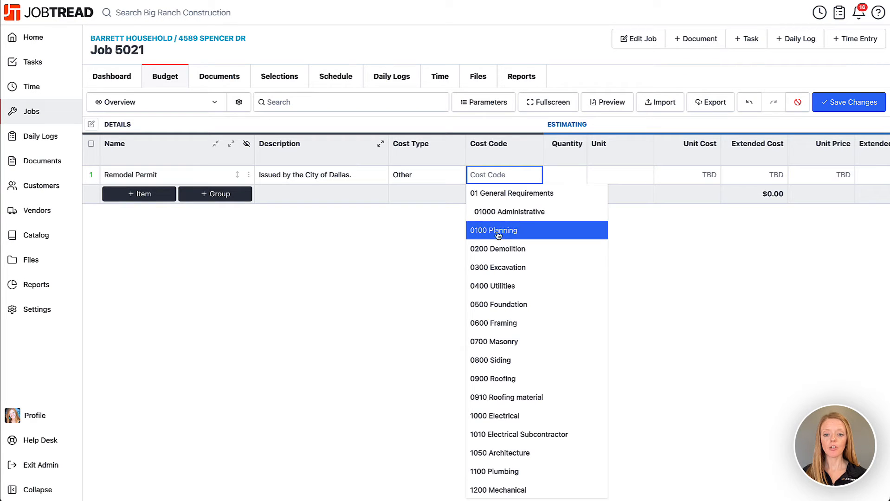
left_click(537, 234)
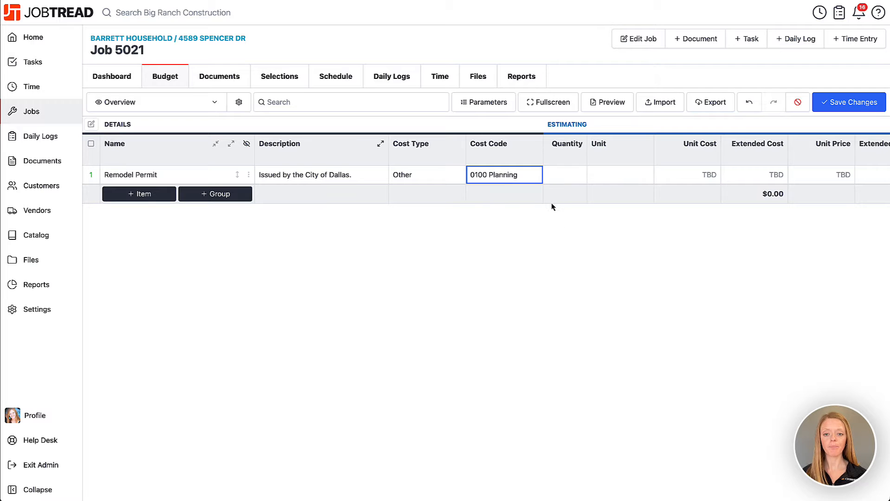
Step: Give the Remodel Permit item a quantity of 1, the unit Each and a unit cost of 425
scroll(556, 200, "right", 3)
scroll(558, 203, "right", 3)
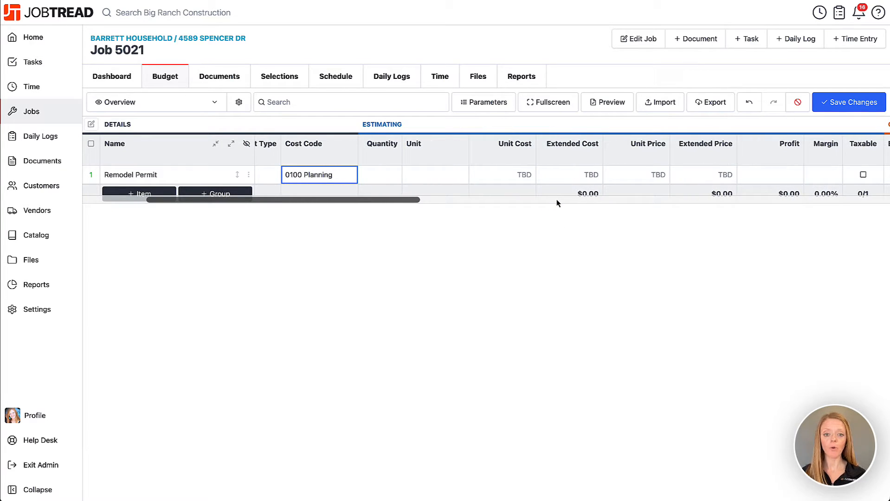
left_click(377, 174)
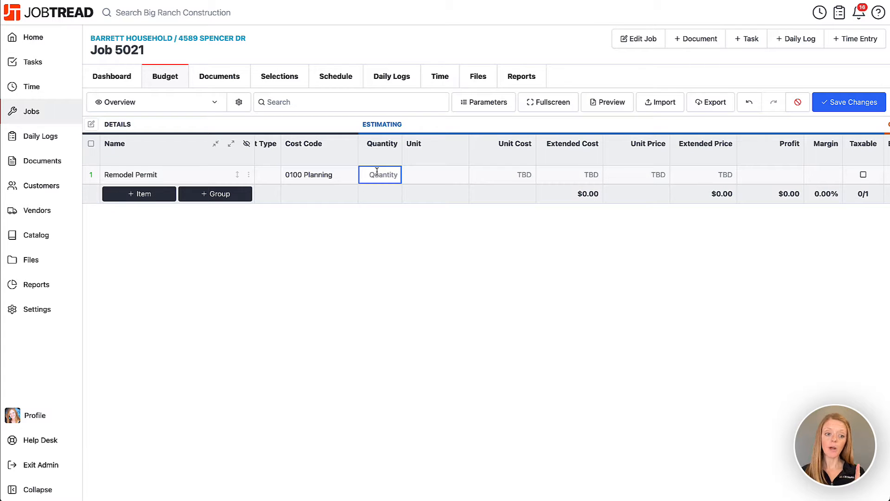
type("1")
left_click(423, 177)
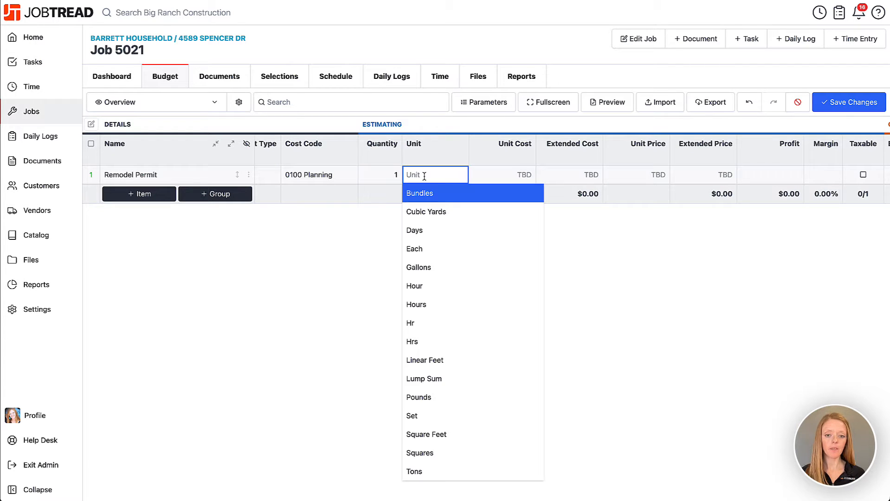
left_click(427, 250)
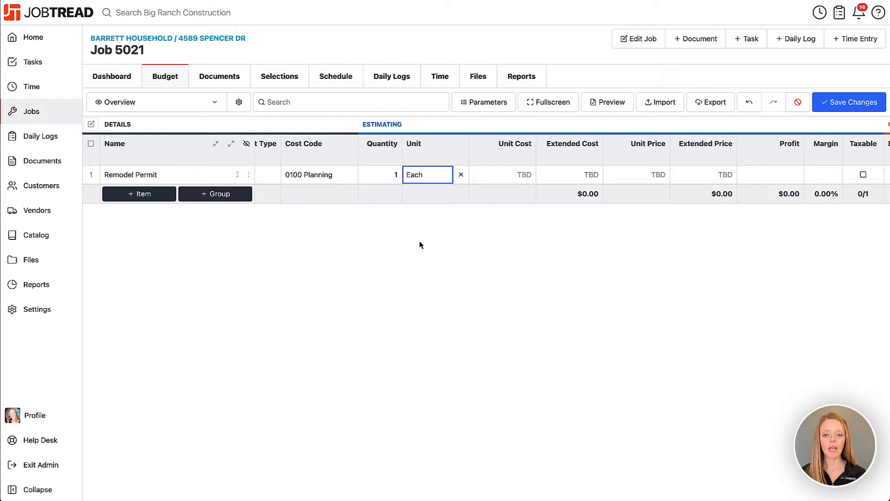
left_click(518, 177)
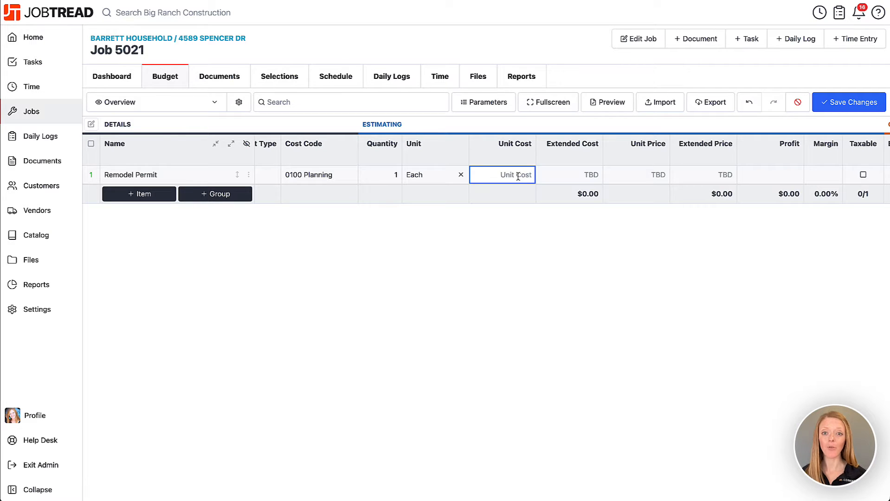
type("425")
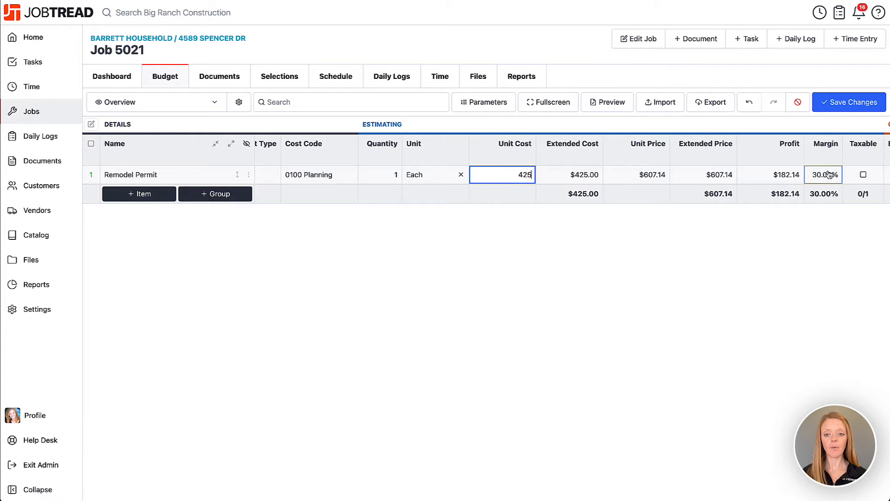
scroll(829, 174, "left", 4)
left_click(537, 282)
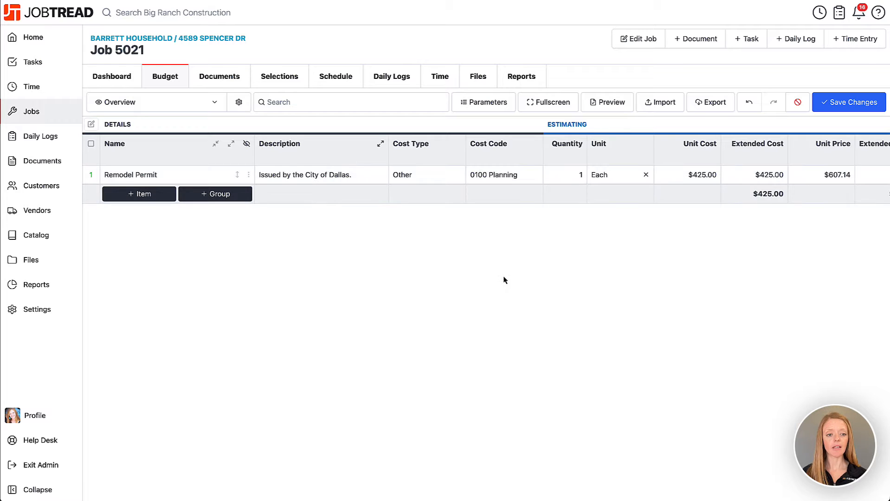
Step: Search the catalog for "walk", add Measurements and Walkthrough as the second cost item, and check its prefilled fields
left_click(126, 197)
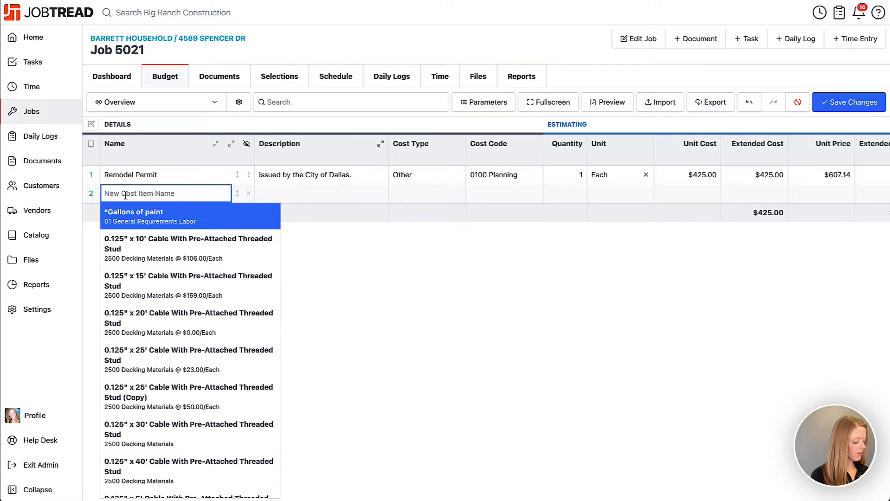
type("walk")
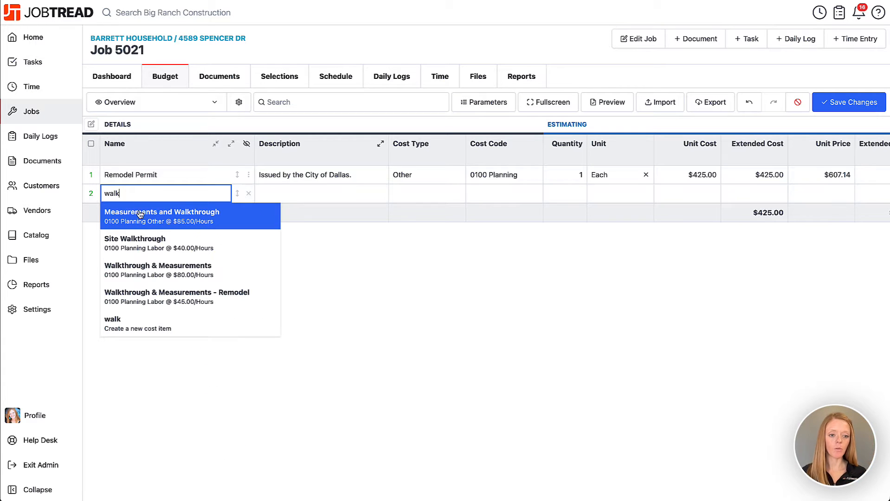
left_click(212, 219)
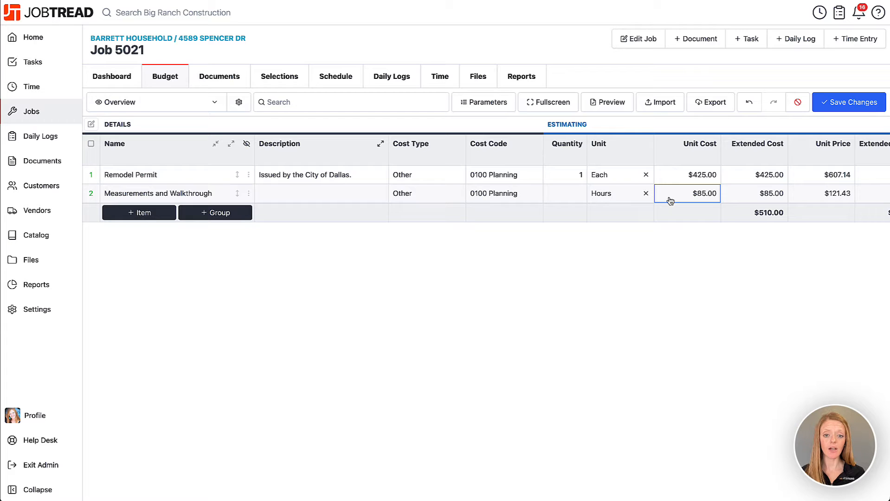
left_click(331, 191)
left_click(218, 194)
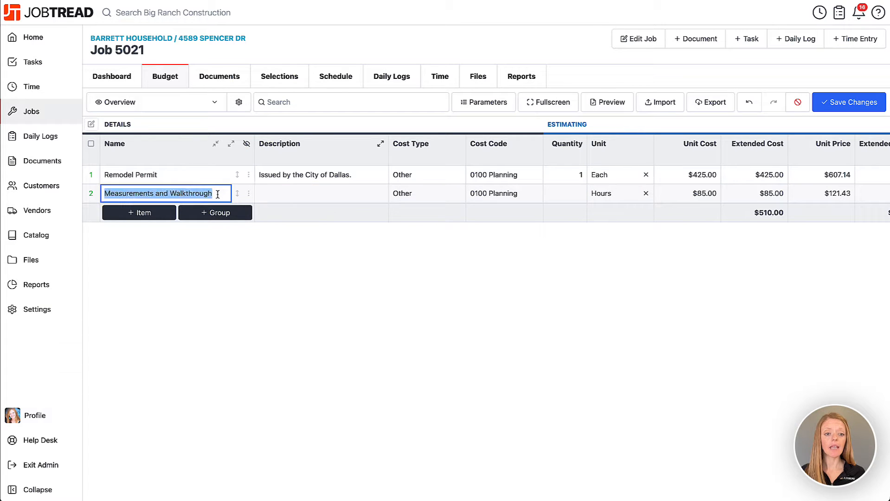
left_click(495, 195)
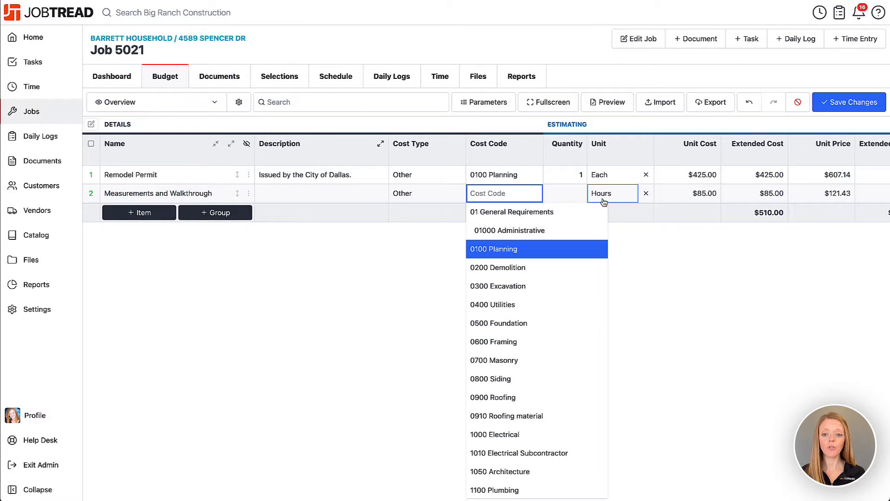
Step: Set the quantity of the Measurements and Walkthrough item to 2 and check its extended price
left_click(566, 196)
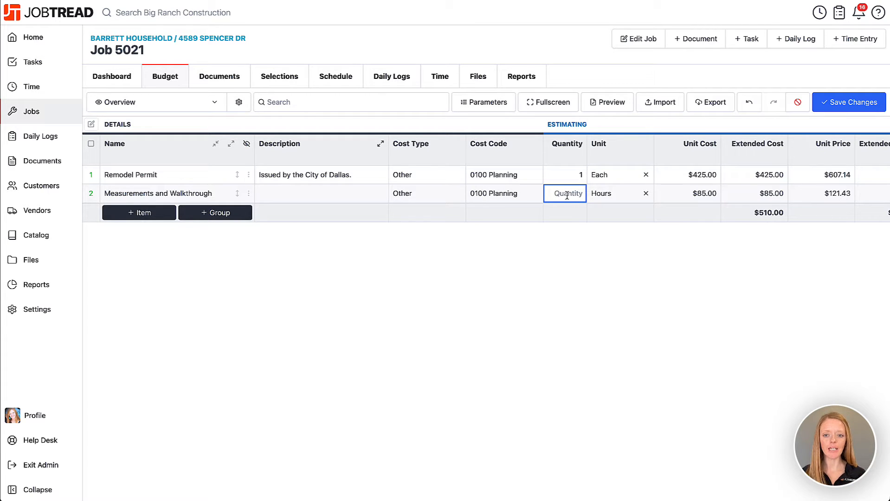
type("2")
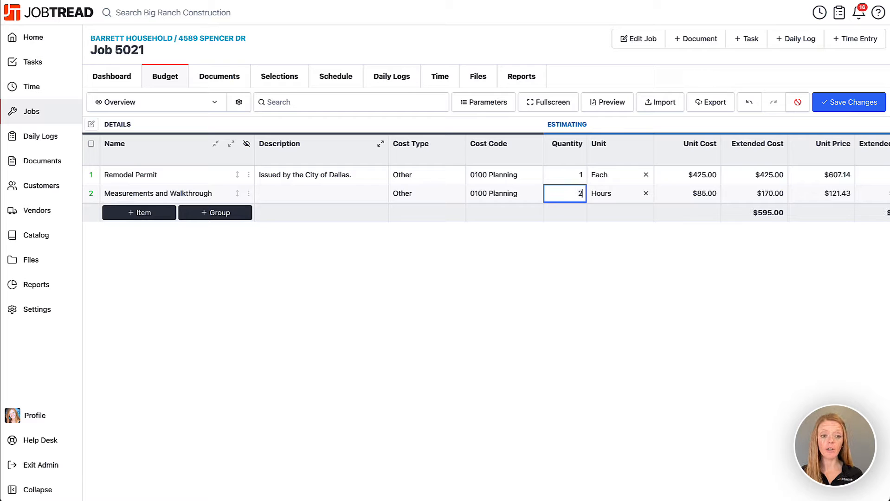
scroll(464, 185, "right", 5)
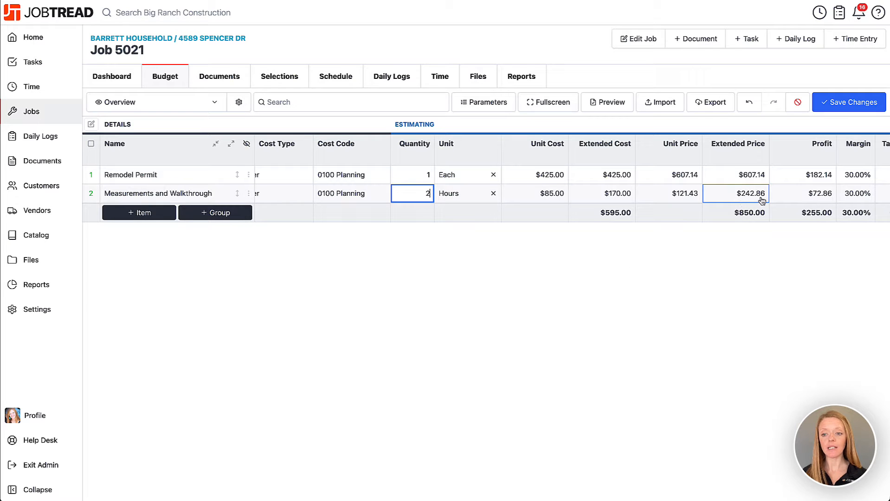
left_click(756, 249)
scroll(596, 207, "left", 3)
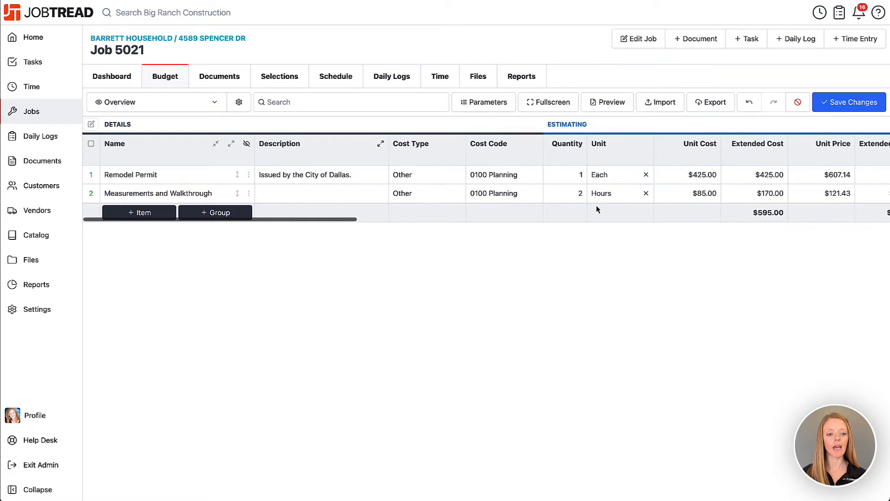
Step: Search the catalog for "design", add Kitchen Design Remodel Fee as the third cost item, and check its full description
left_click(130, 212)
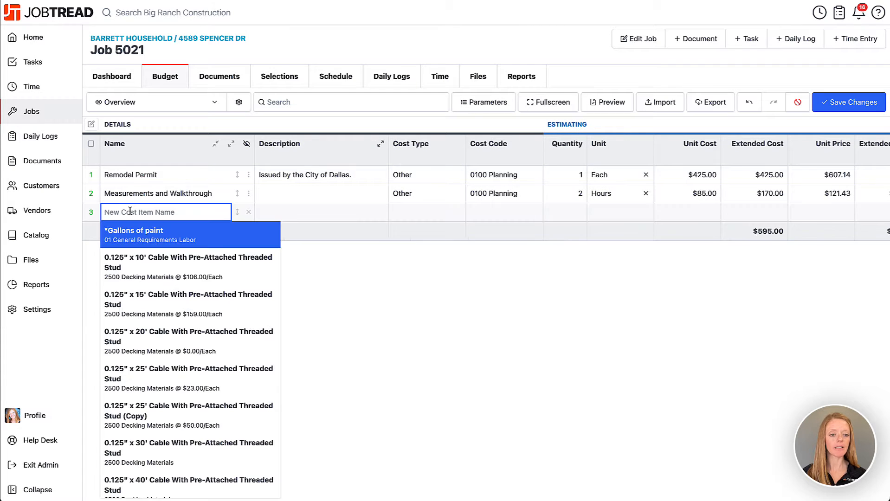
type("design")
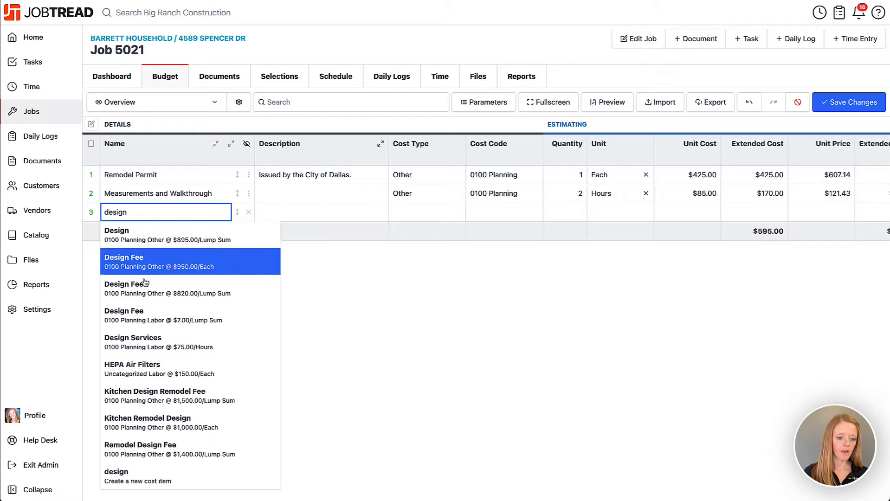
left_click(173, 394)
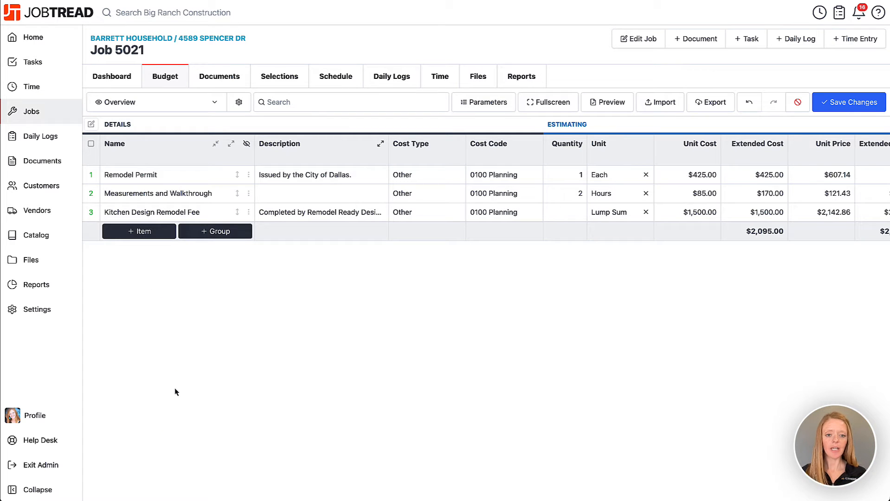
left_click(306, 214)
left_click_drag(322, 217, 285, 223)
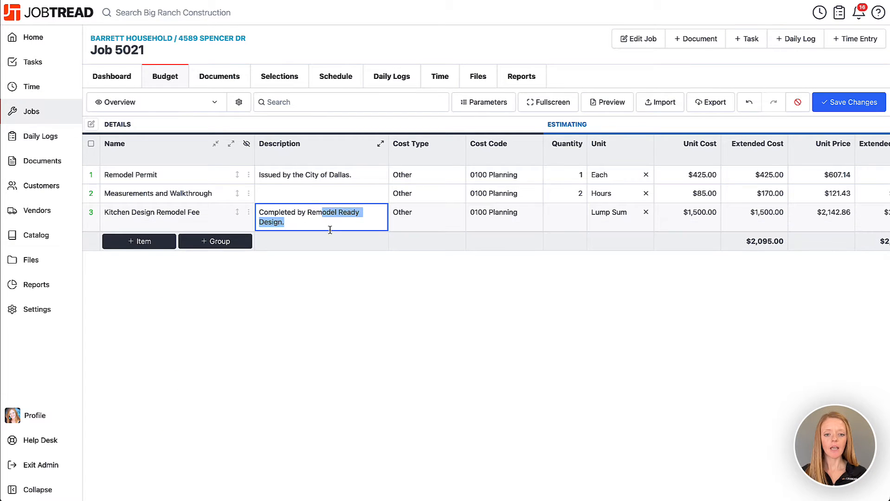
left_click(425, 282)
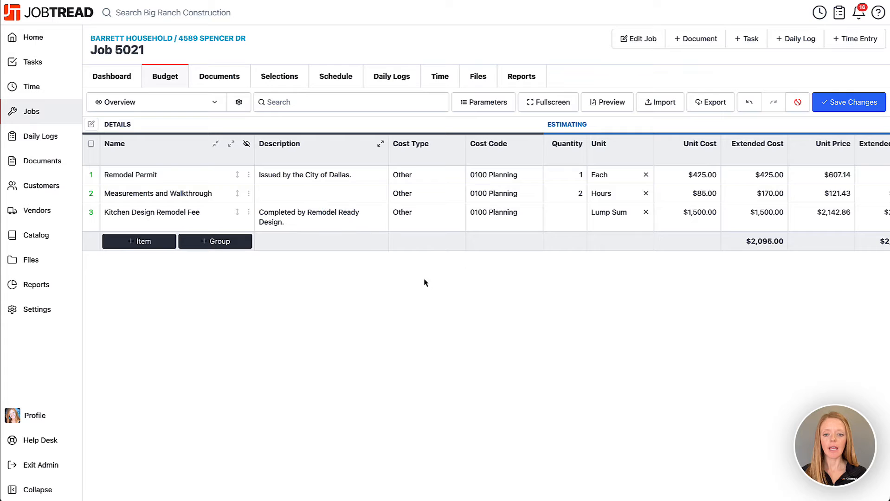
Step: Set the quantity of the Kitchen Design Remodel Fee item to 1
scroll(496, 228, "right", 3)
left_click(493, 216)
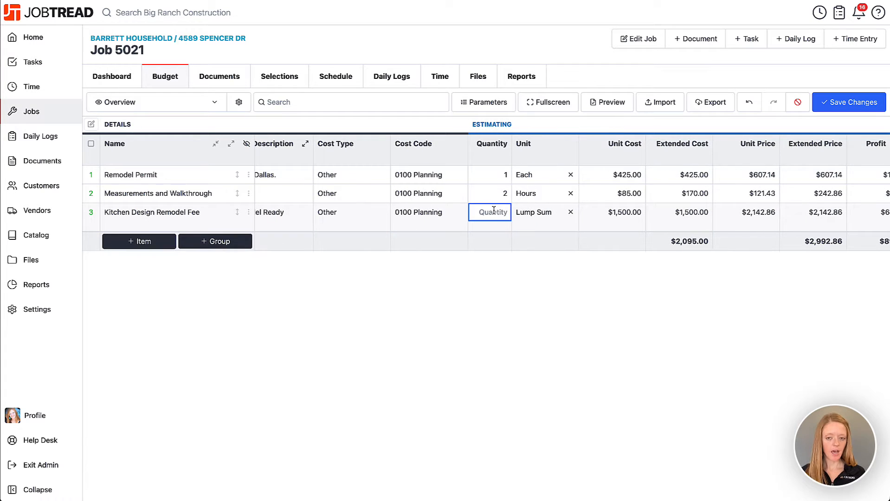
type("1")
scroll(509, 217, "right", 3)
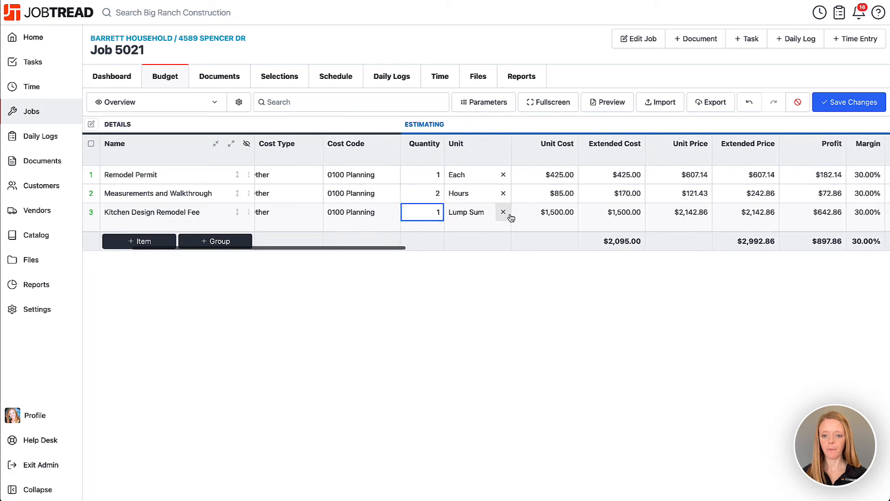
Step: Create a new cost group named Preconstruction and move it above the existing cost items in the budget
scroll(510, 216, "left", 3)
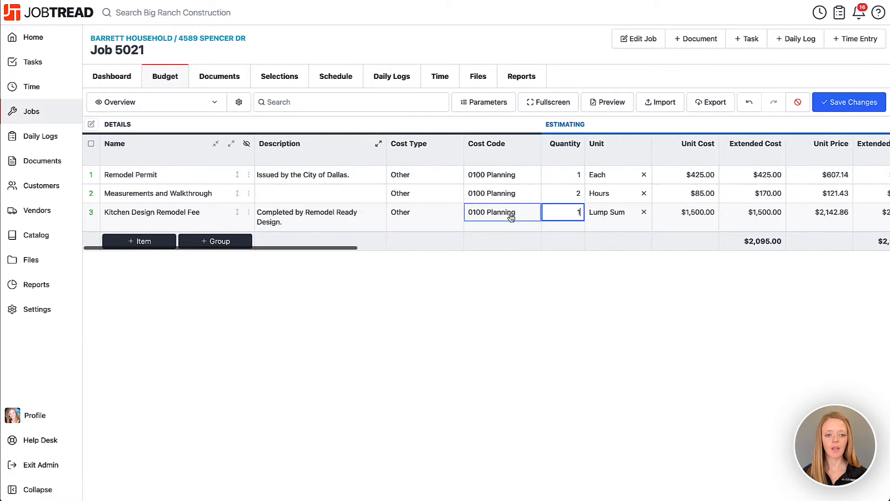
left_click(469, 271)
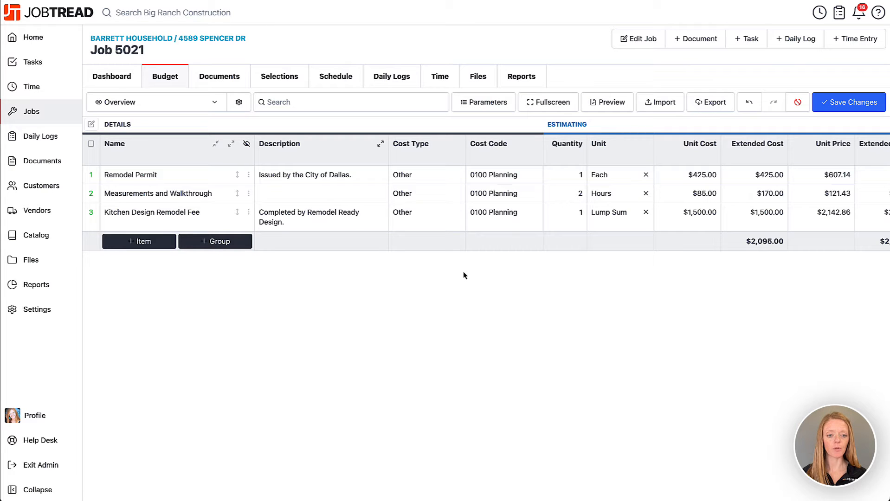
left_click(215, 242)
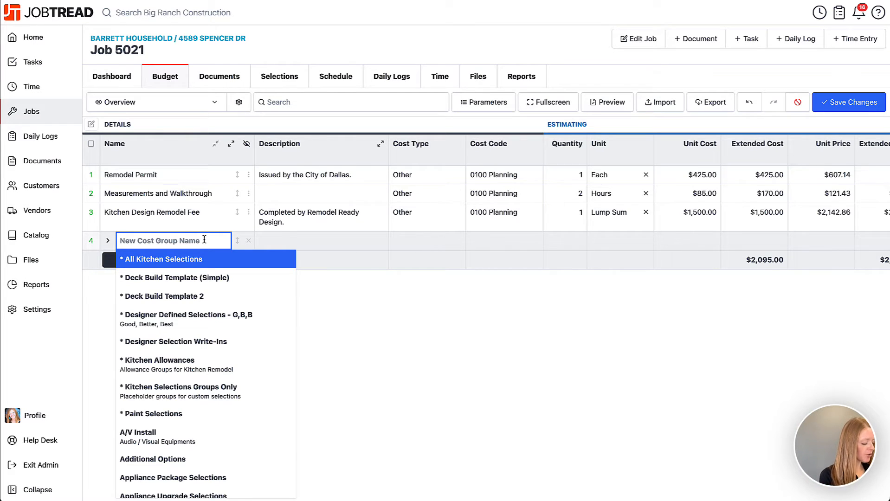
type("Preconstructio")
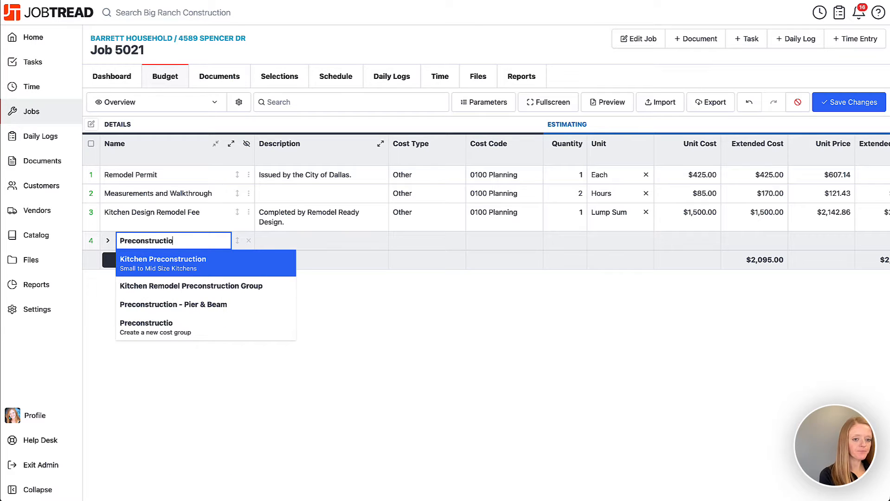
type("n")
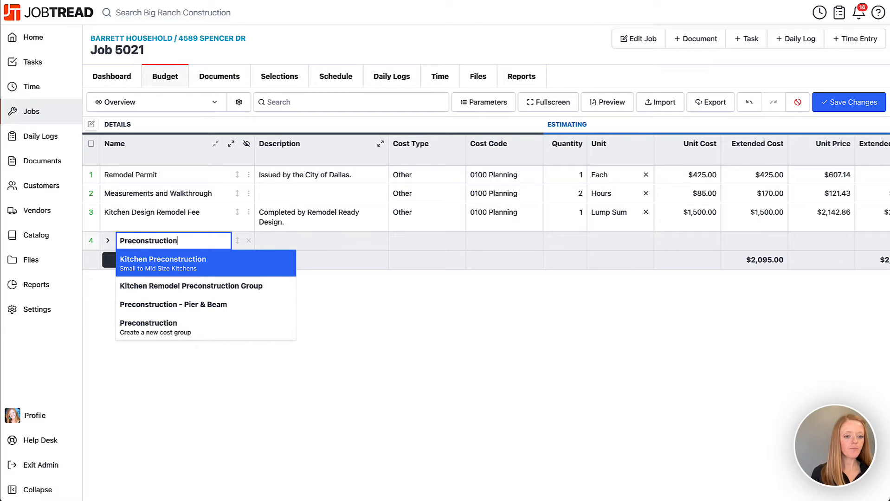
left_click(180, 330)
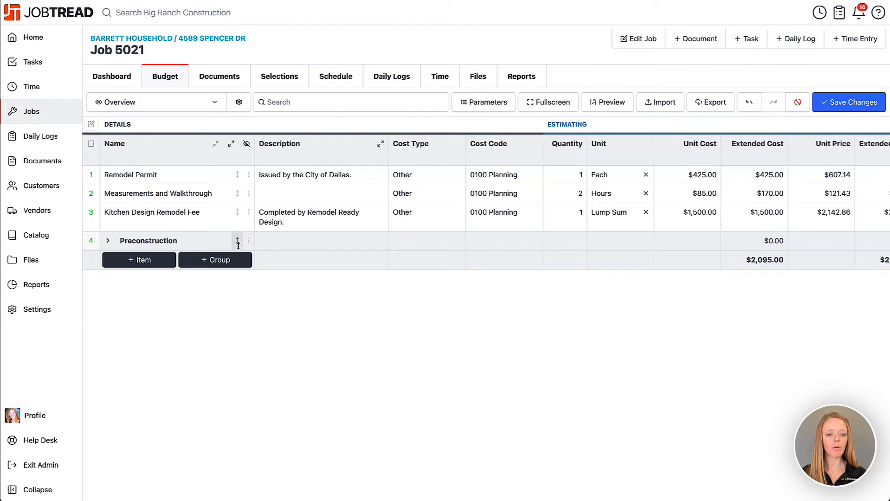
left_click_drag(236, 241, 235, 172)
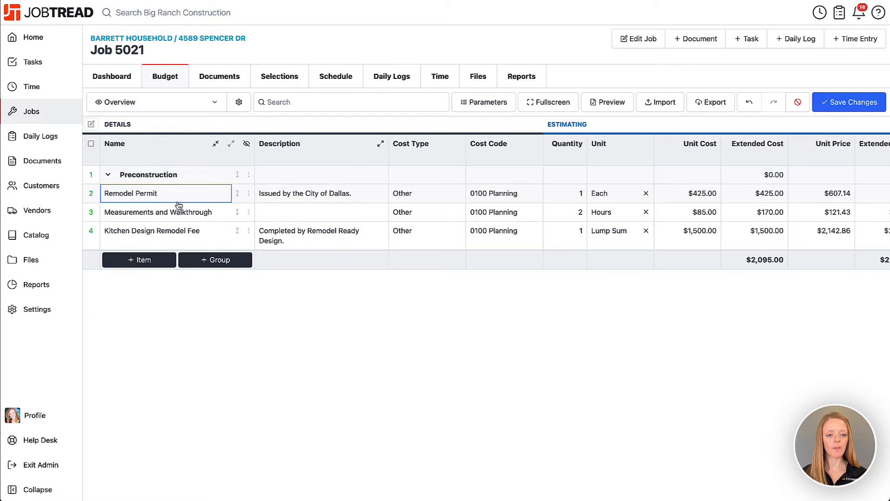
Step: Move Remodel Permit, Measurements and Walkthrough, and Kitchen Design Remodel Fee into the Preconstruction group and check the group's extended cost and price
left_click(236, 195)
left_click_drag(235, 196, 234, 177)
left_click(239, 212)
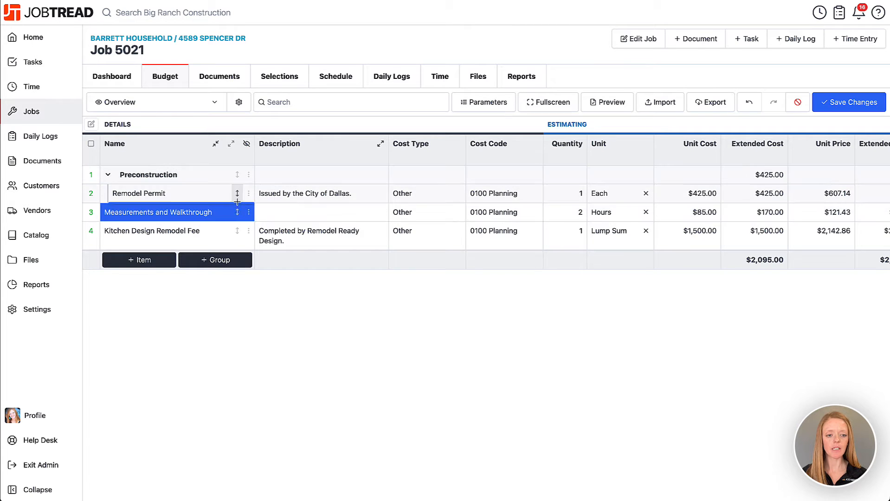
mouse_move(238, 212)
left_mouse_down()
mouse_move(236, 195)
mouse_move(236, 217)
left_mouse_up()
left_click(235, 222)
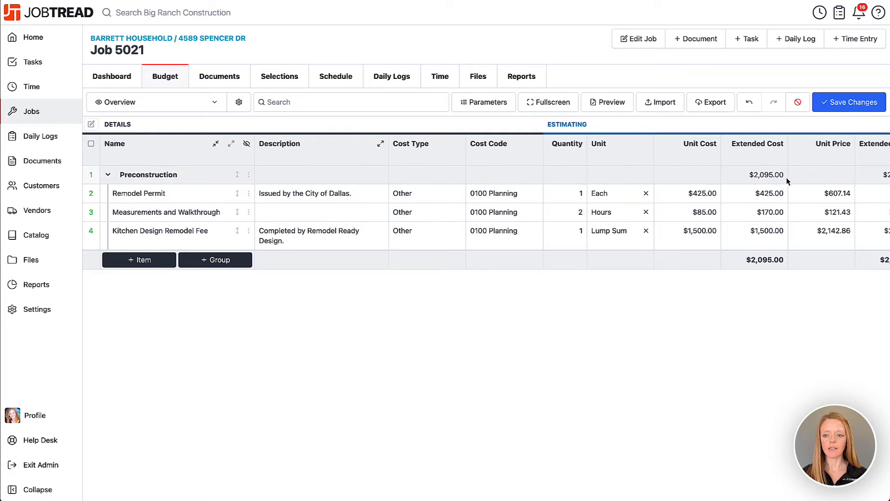
scroll(788, 182, "right", 2)
scroll(788, 182, "right", 1)
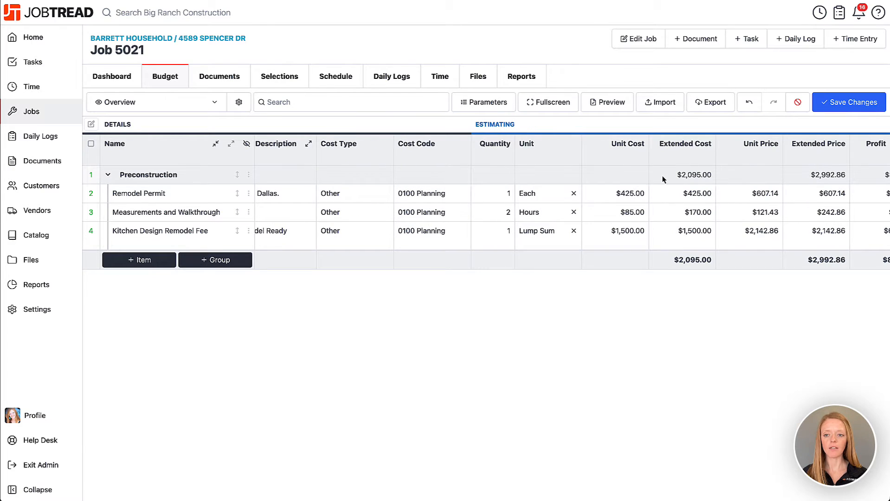
scroll(659, 180, "left", 3)
left_click(300, 234)
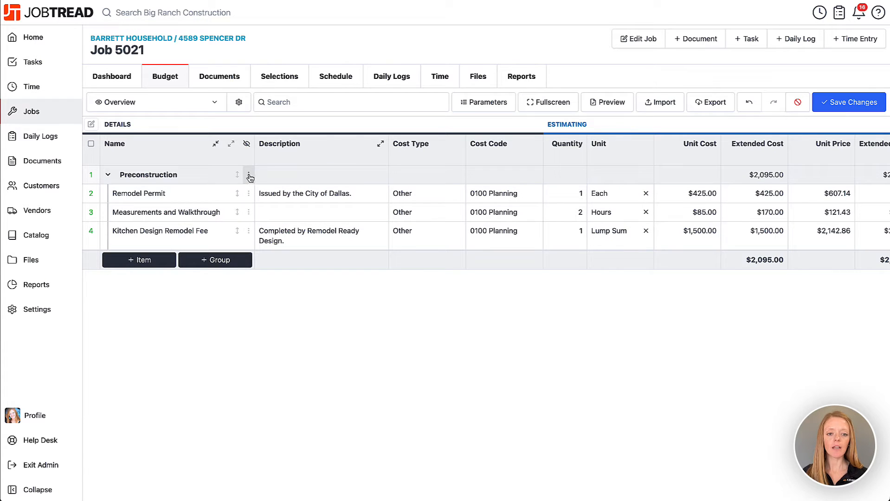
left_click(249, 175)
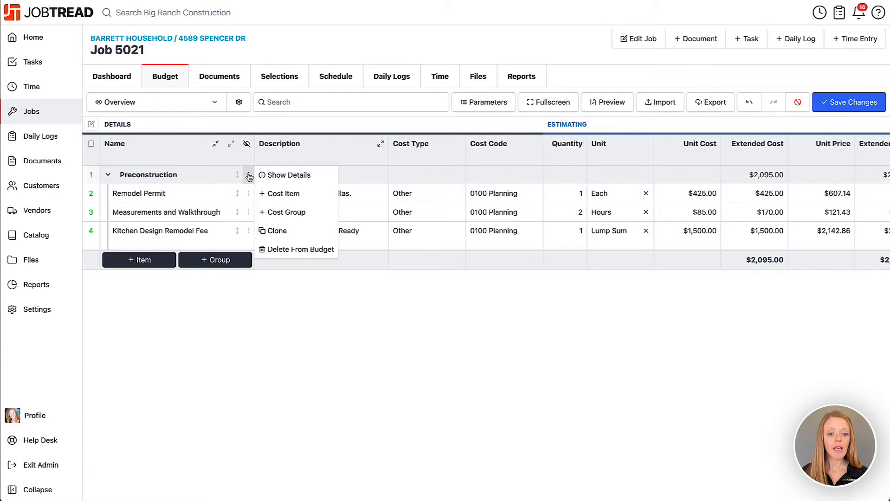
left_click(276, 195)
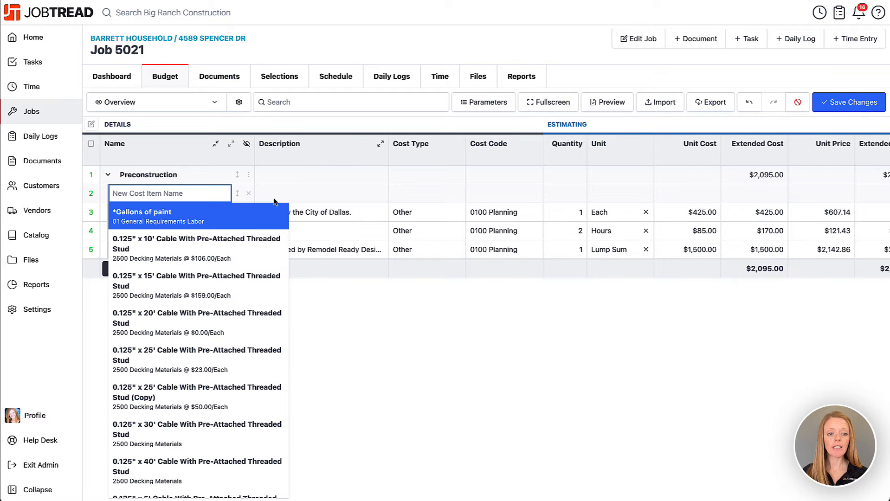
left_click(249, 199)
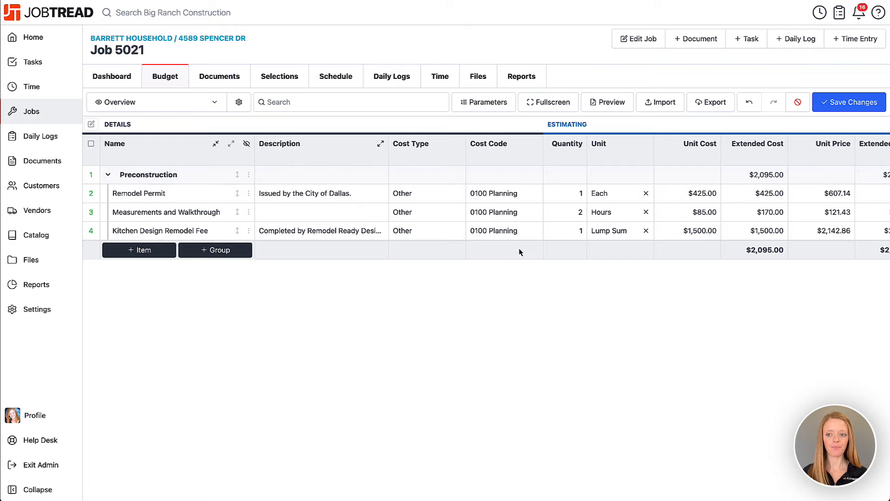
Step: Save the budget changes and expand the Preconstruction group
left_click(849, 102)
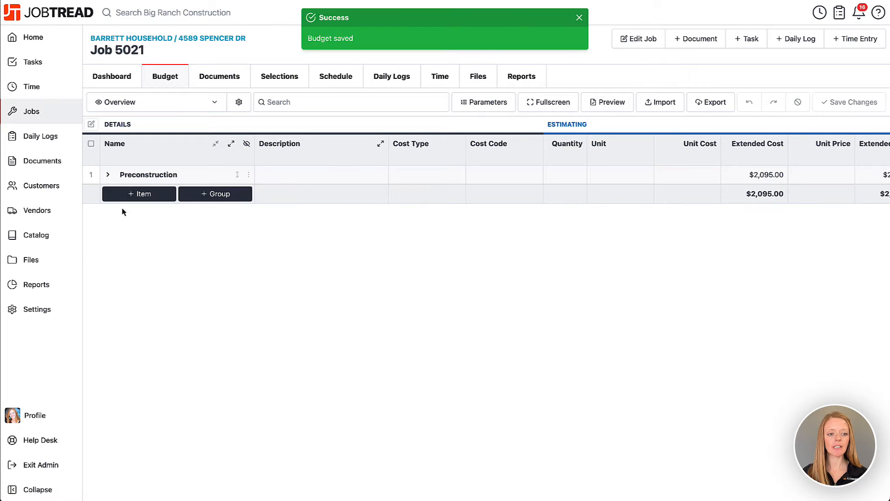
left_click(107, 175)
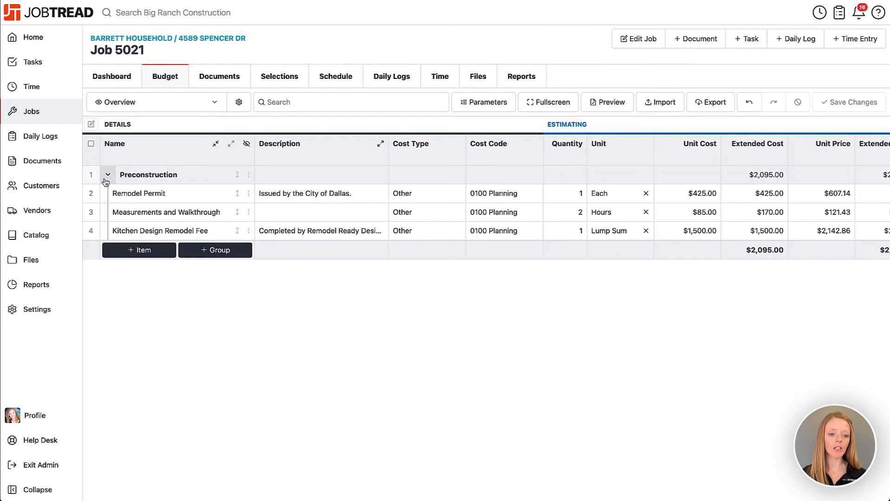
Step: Search the catalog's cost groups for "Demo", add the Demolition group to the budget, and expand it
left_click(225, 251)
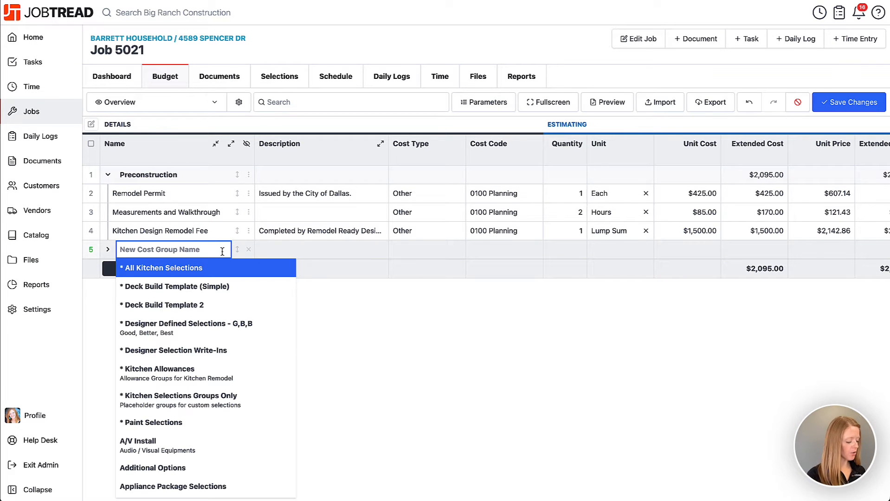
type("Demo")
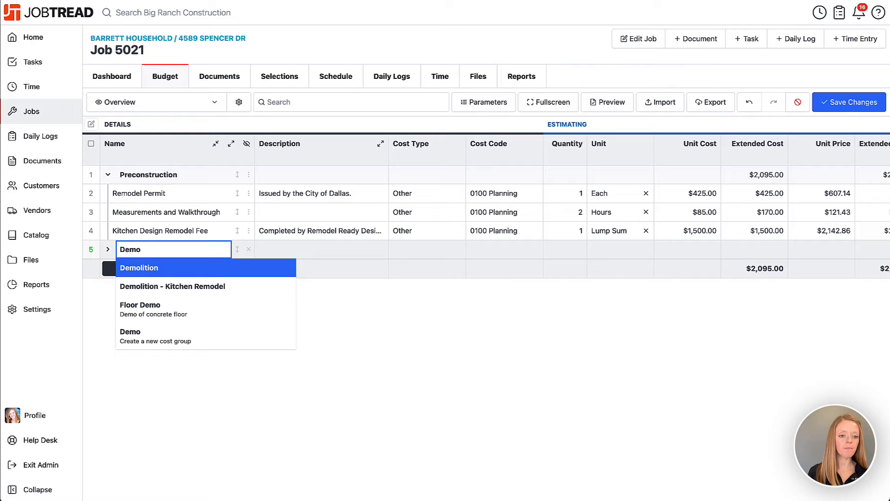
left_click(225, 272)
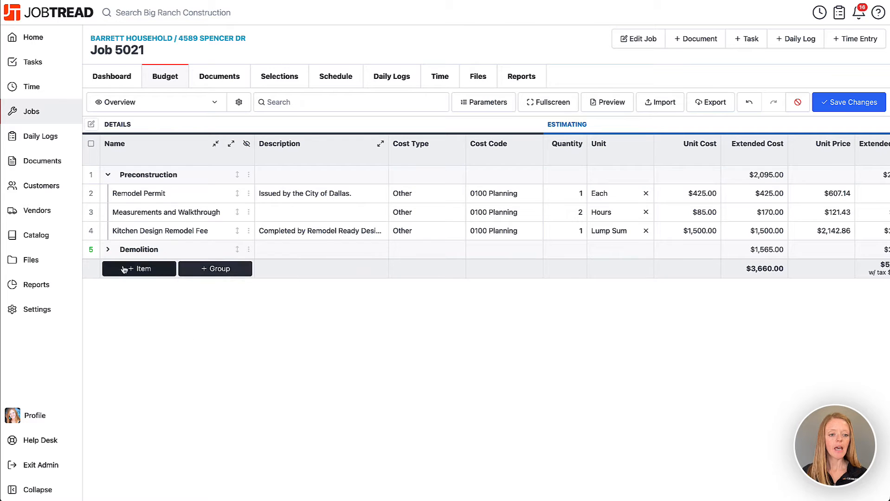
left_click(108, 251)
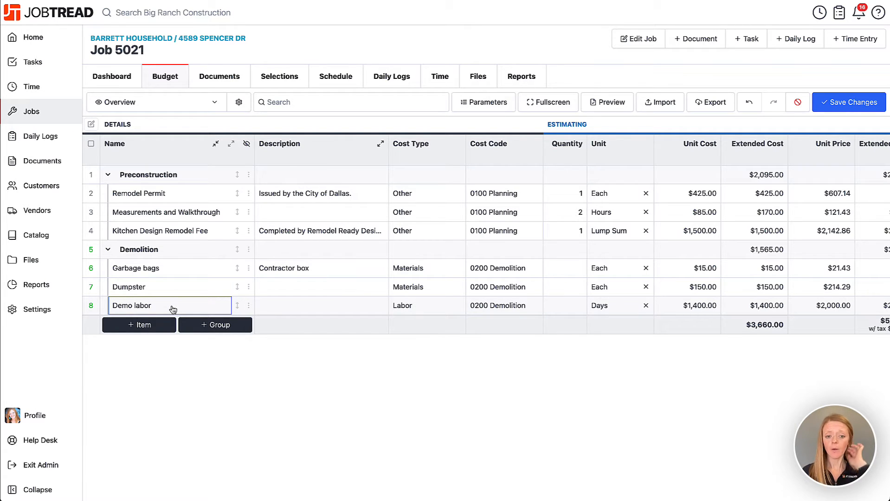
Step: Set the Demolition quantities to 3 garbage bags, 1 dumpster and 3 days of demo labor, and check the resulting prices and profit
left_click(572, 268)
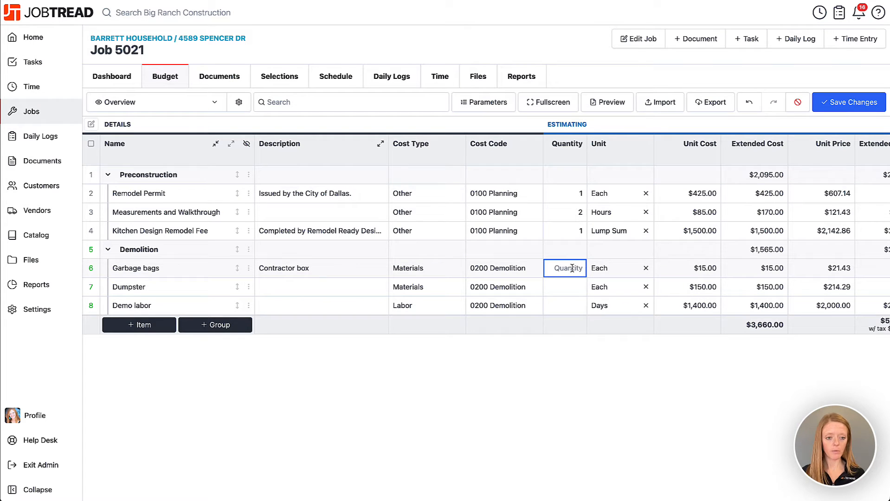
type("3")
left_click(571, 287)
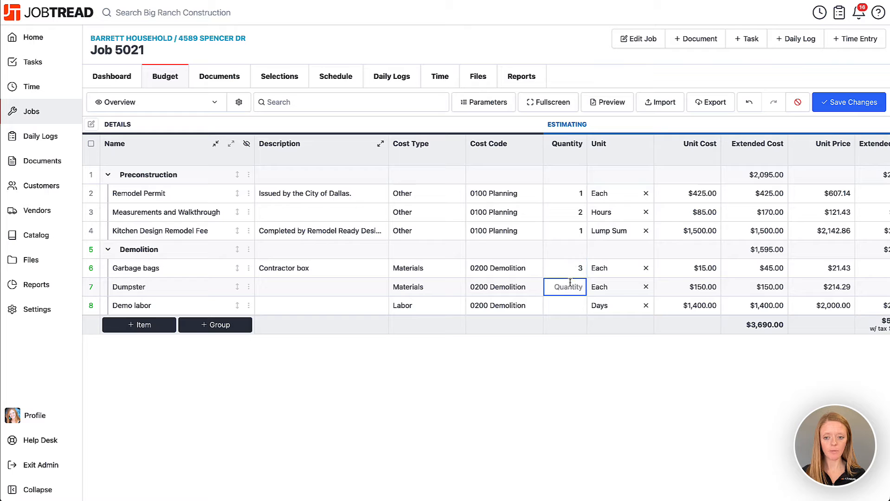
type("1")
left_click(570, 304)
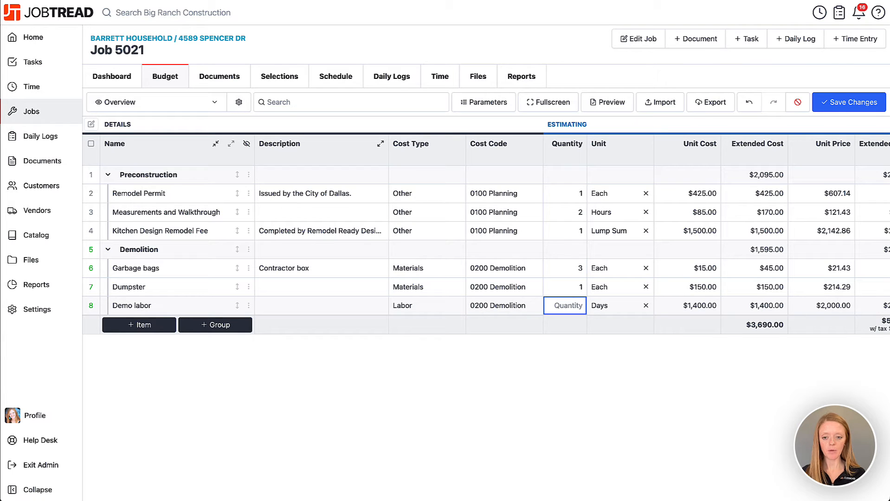
type("3")
left_click(590, 339)
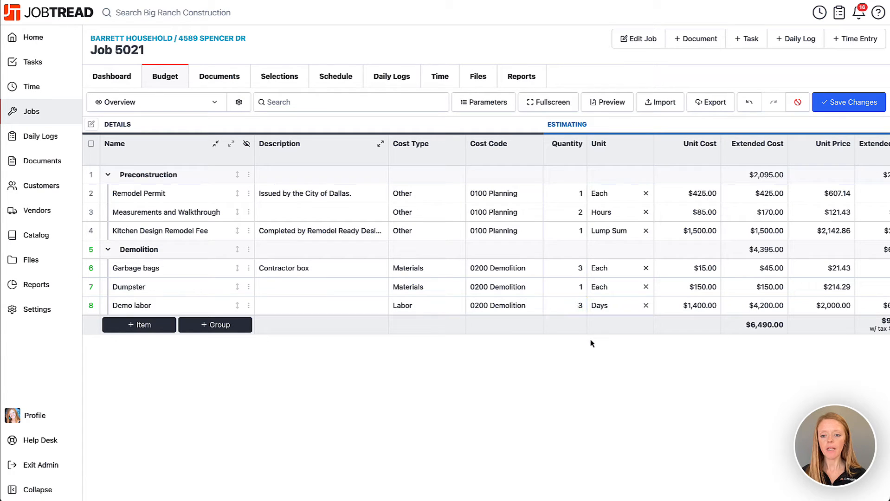
scroll(835, 304, "right", 5)
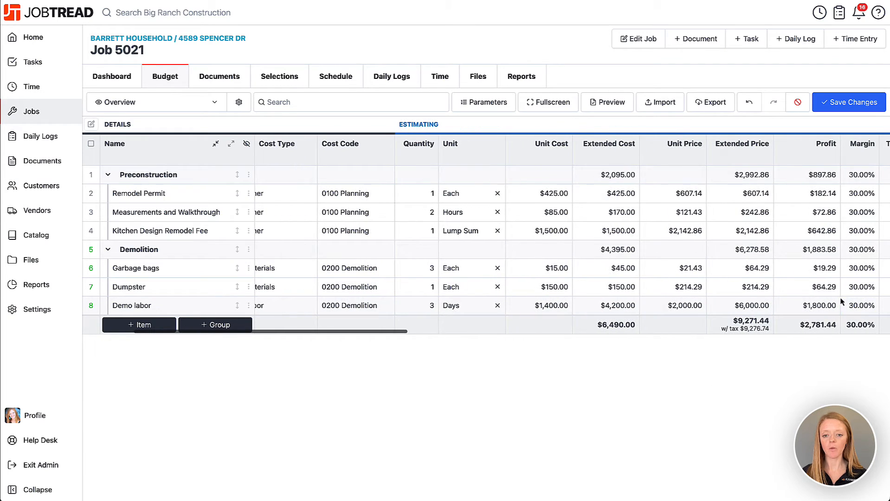
scroll(842, 301, "left", 5)
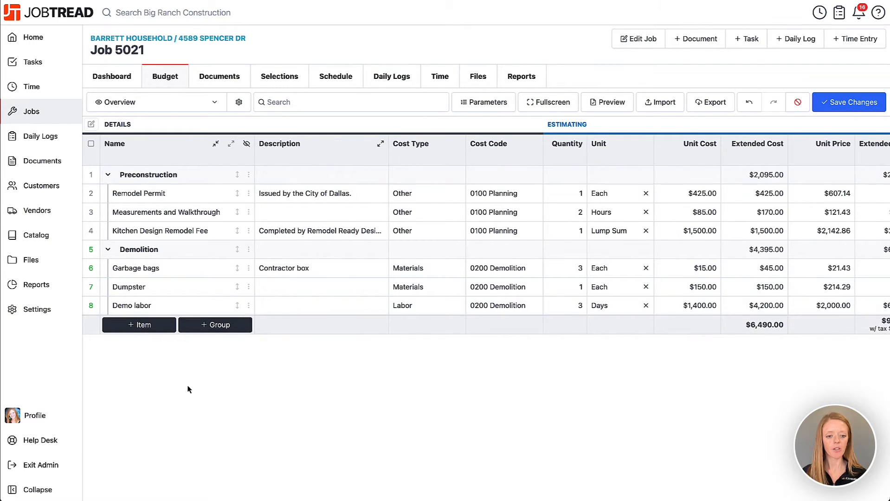
Step: Search the catalog's cost groups for "Frami", add the Framing group below Demolition, and expand it
left_click(214, 327)
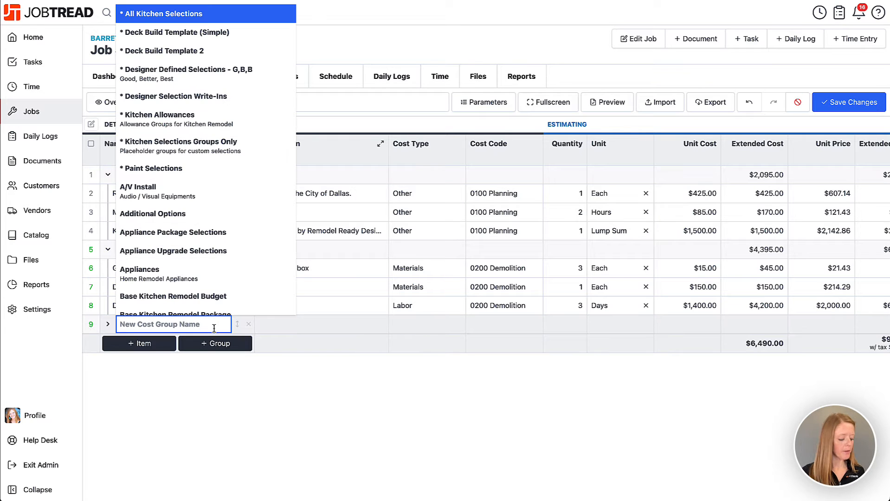
type("Fram")
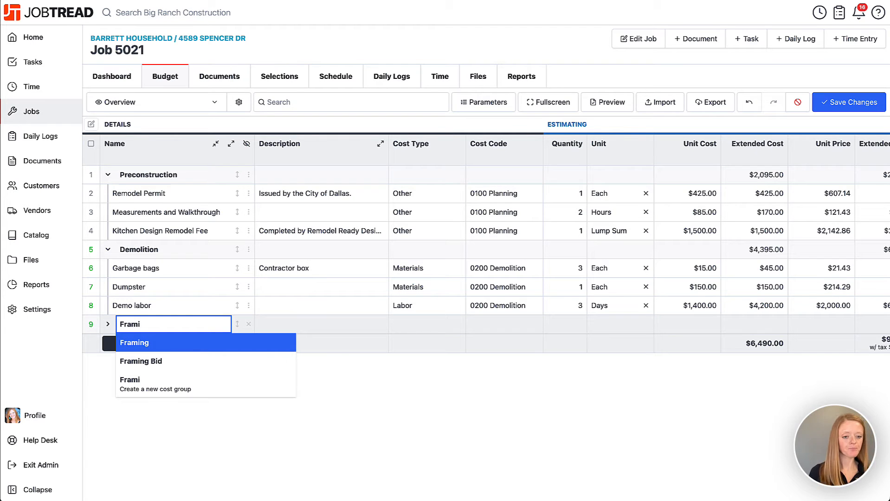
type("i")
left_click(195, 344)
left_click(109, 325)
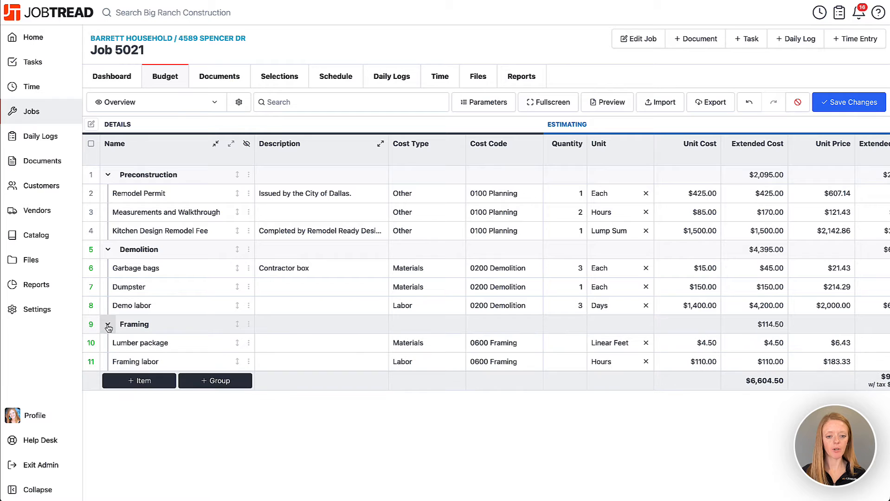
Step: Set the Framing quantities to 150 linear feet for the lumber package and 48 hours for framing labor
left_click(569, 342)
type("150")
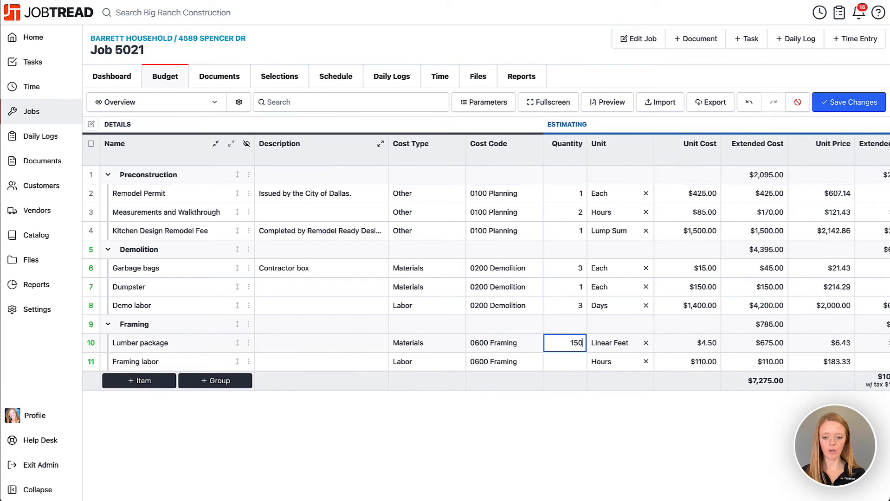
left_click(563, 362)
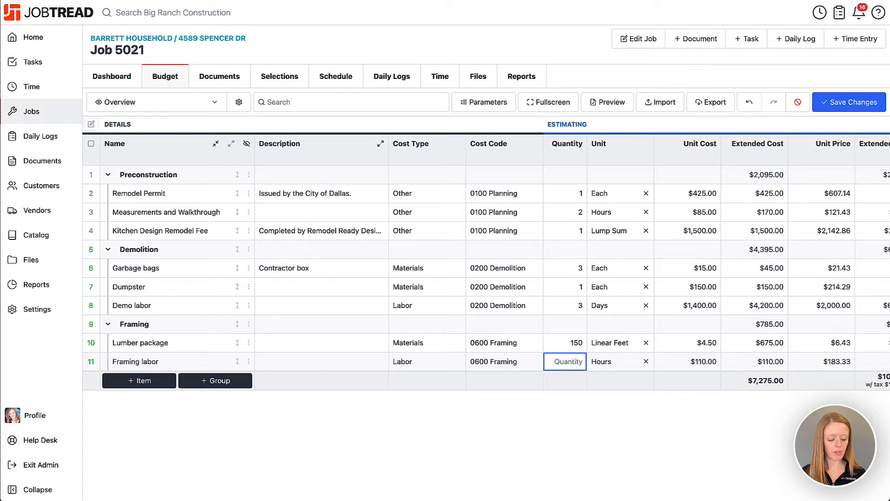
type("48")
left_click(562, 393)
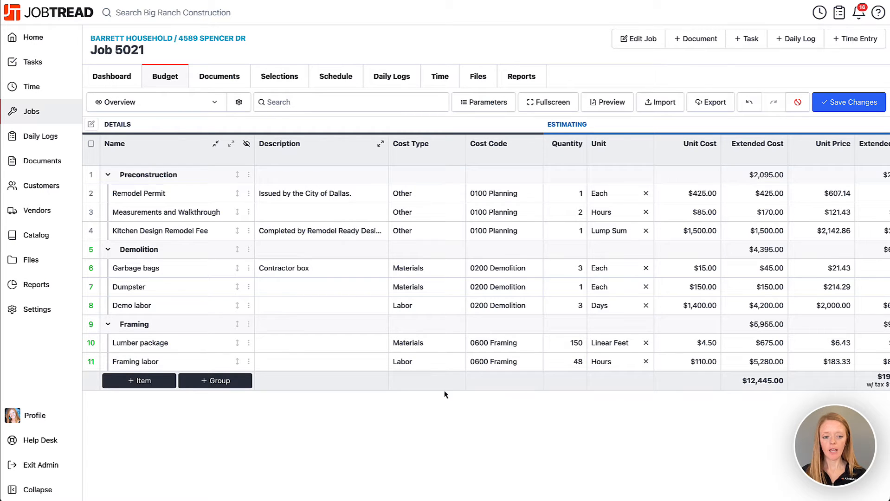
Step: Search the catalog's cost groups for "Plumb", add the Plumbing group below Framing, and expand it
left_click(230, 384)
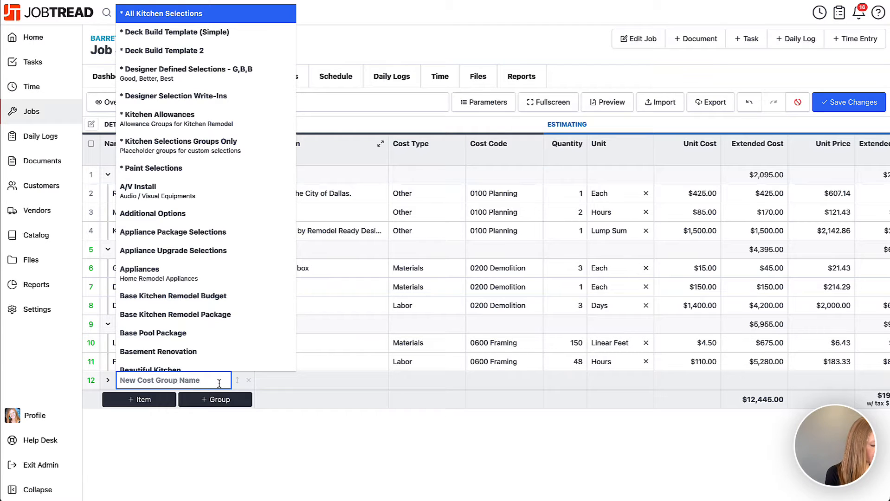
type("Plumb")
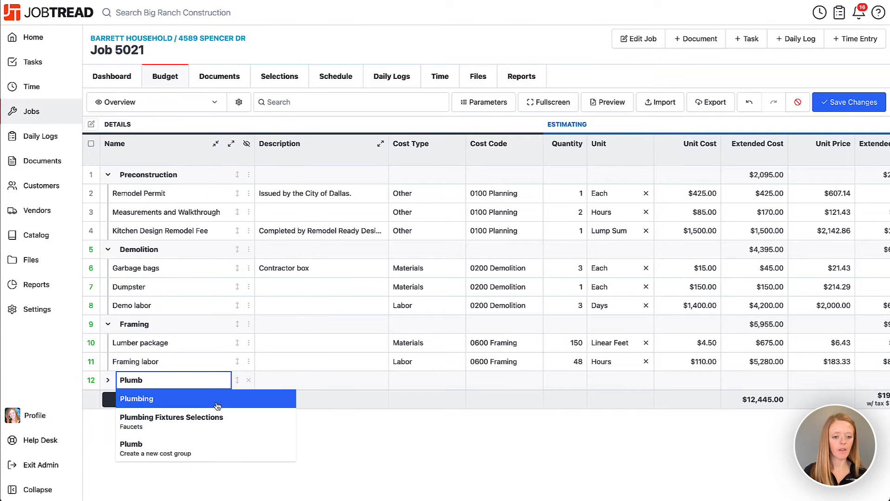
left_click(216, 407)
left_click(108, 380)
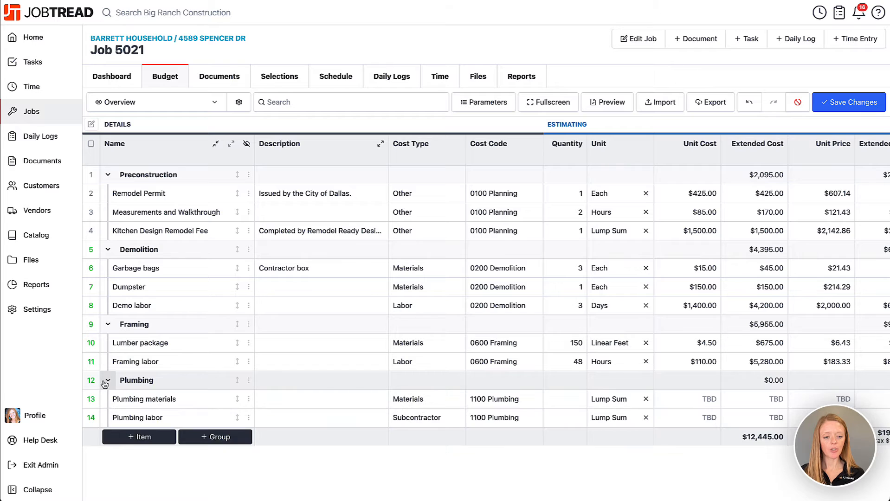
Step: Set the Plumbing unit costs to $1,250 for plumbing materials and $2,300 for plumbing labor
left_click(122, 401)
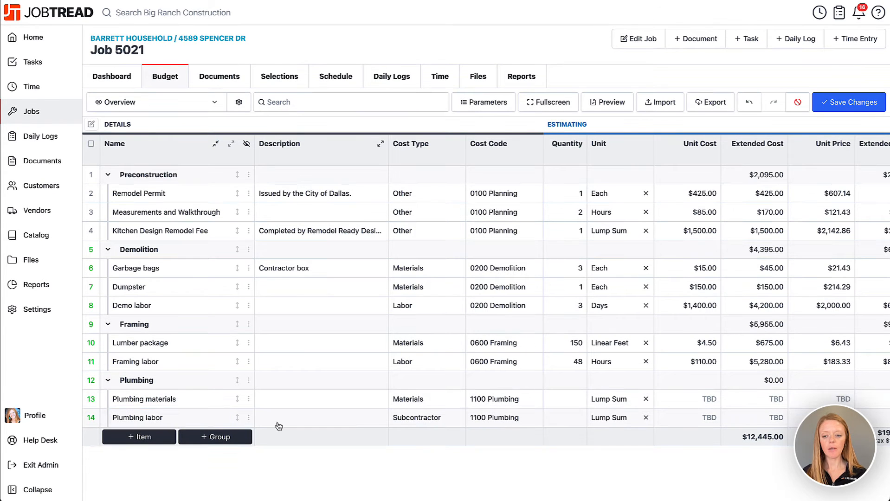
left_click(709, 402)
left_click(705, 419)
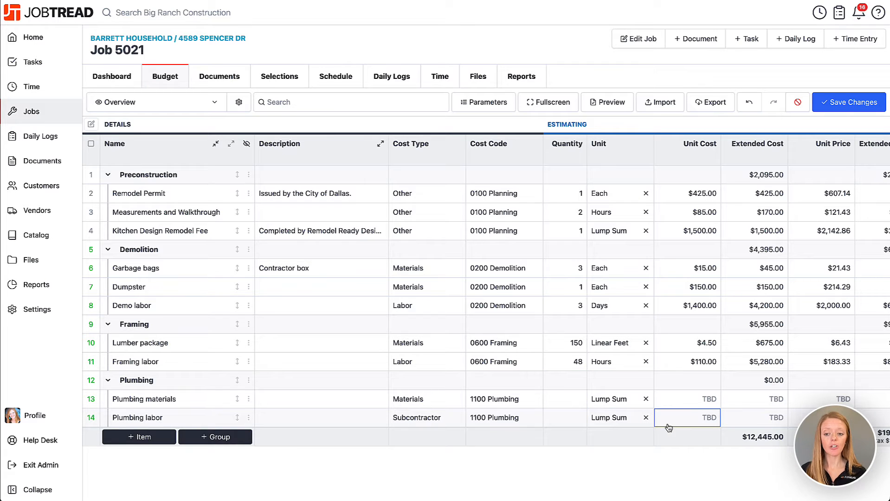
left_click(668, 399)
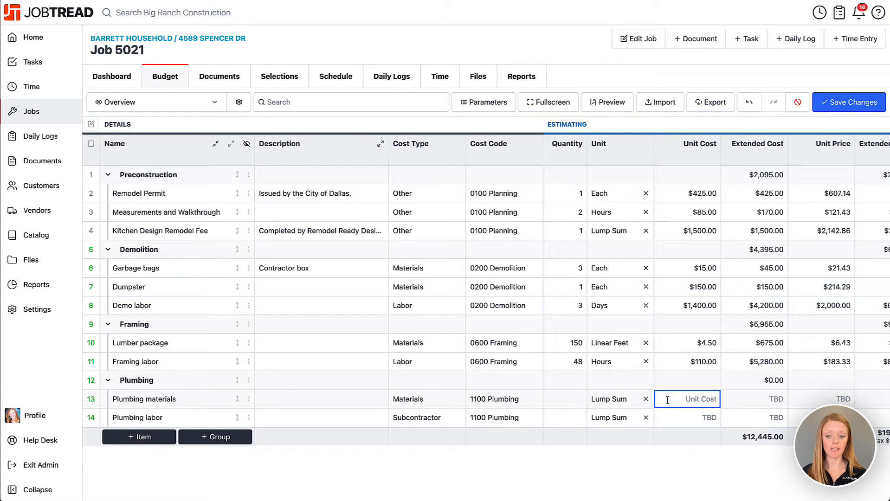
type("1250")
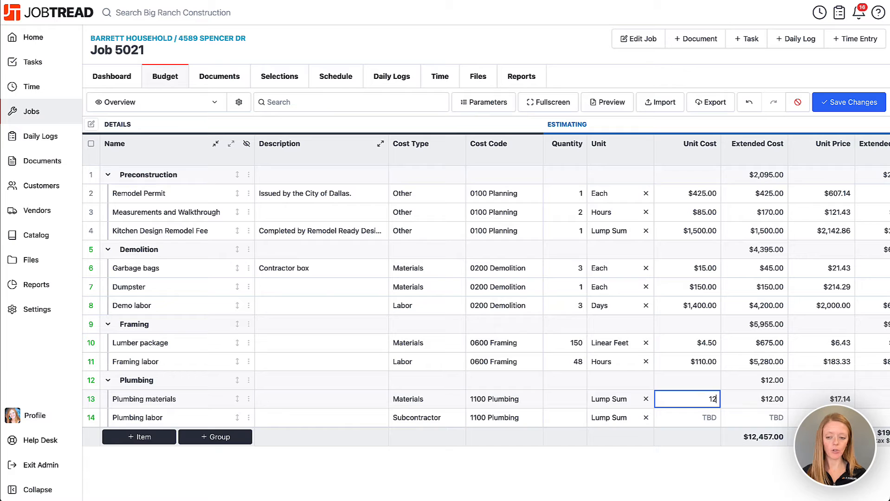
left_click(671, 421)
type("2300")
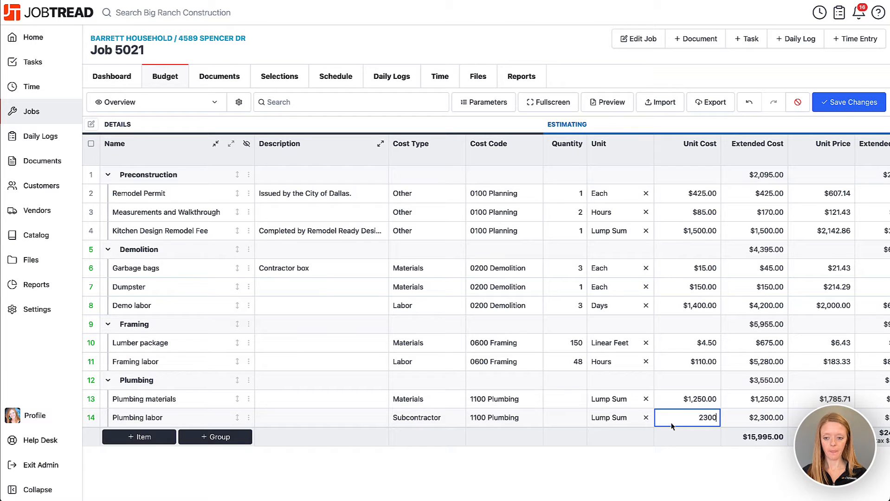
left_click(659, 478)
Step: Set the quantity to 1 for both plumbing materials and plumbing labor
left_click(570, 400)
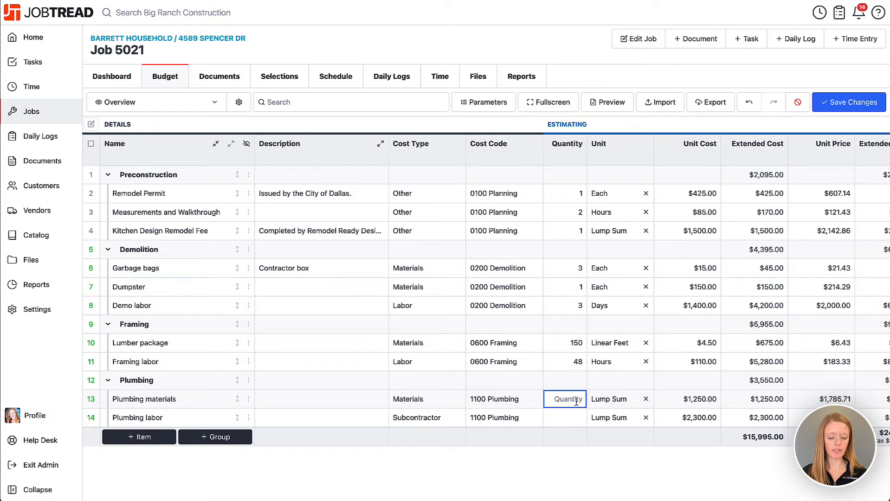
type("1")
left_click(575, 420)
type("1")
left_click(568, 445)
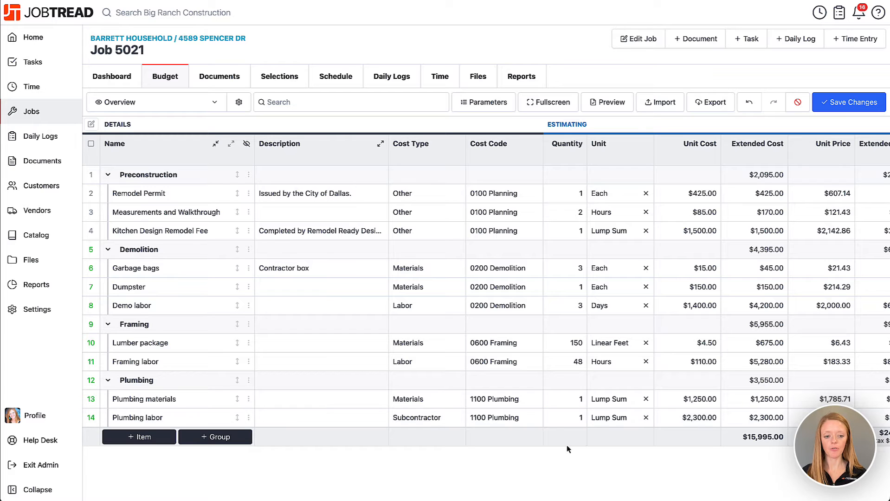
Step: Search the catalog's cost groups for "finish", add the Finishing group below Plumbing, and expand it
left_click(211, 441)
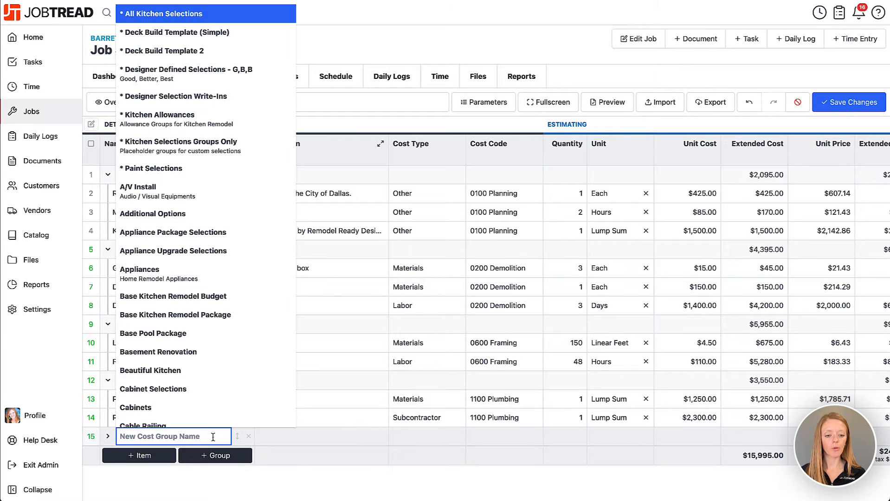
type("finish")
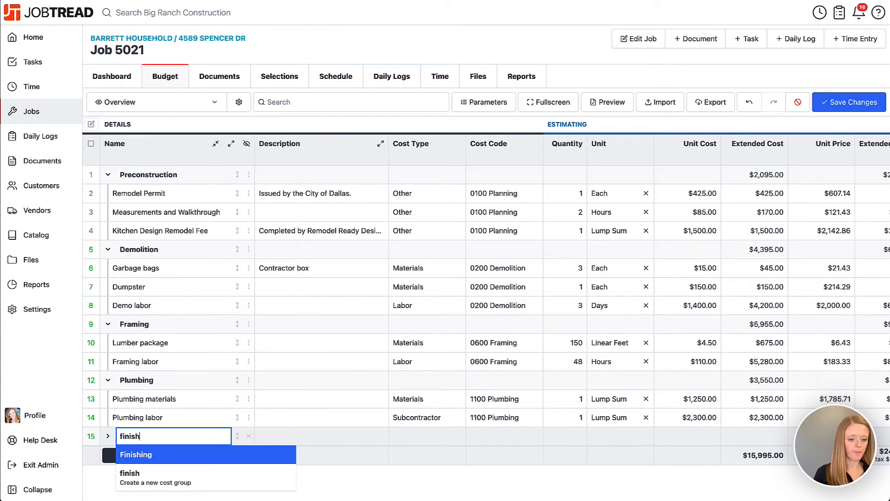
left_click(161, 457)
left_click(108, 437)
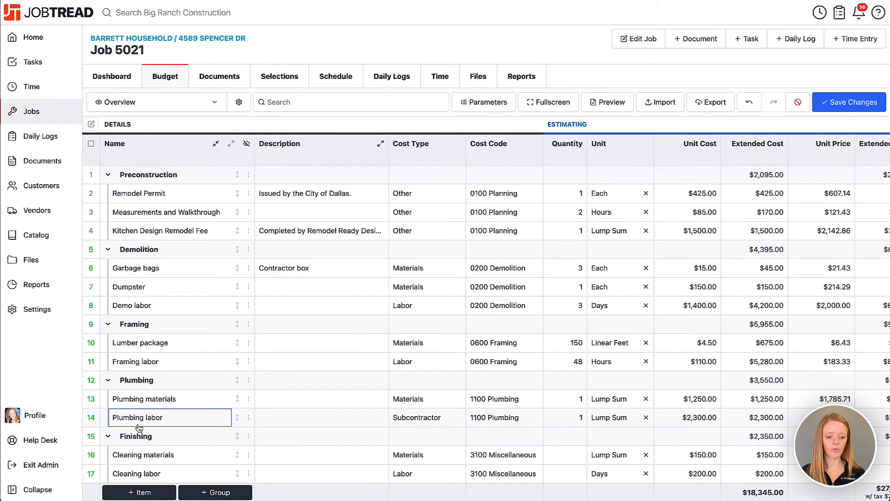
Step: Set the Finishing quantities to 1 for cleaning materials, 2 days for cleaning labor and 1 for accessories
scroll(139, 430, "down", 2)
left_click(564, 438)
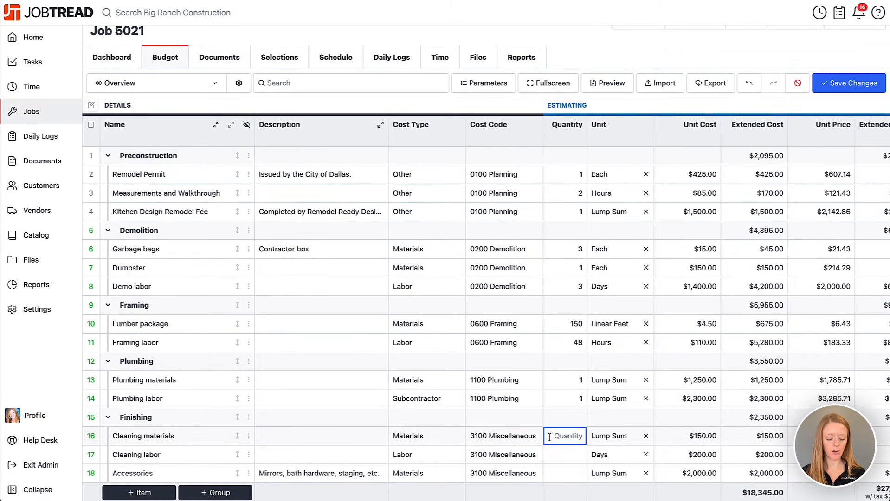
type("1")
left_click(565, 456)
type("2")
left_click(565, 471)
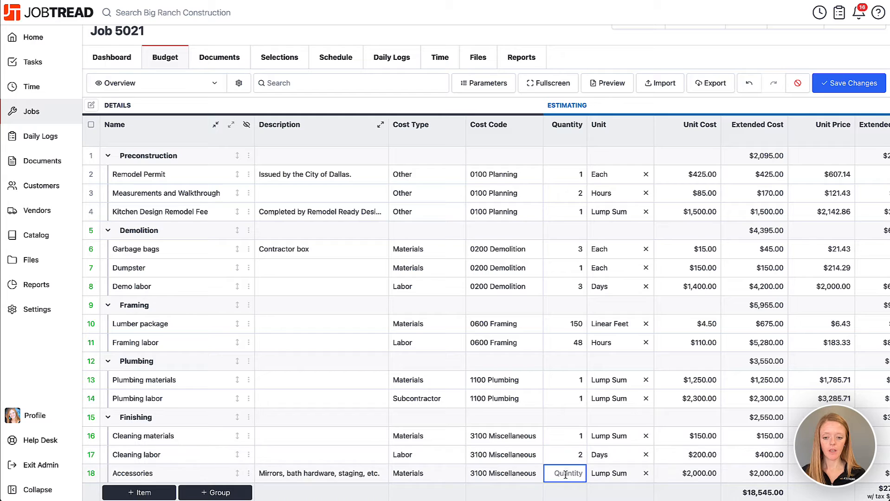
type("1")
left_click(533, 496)
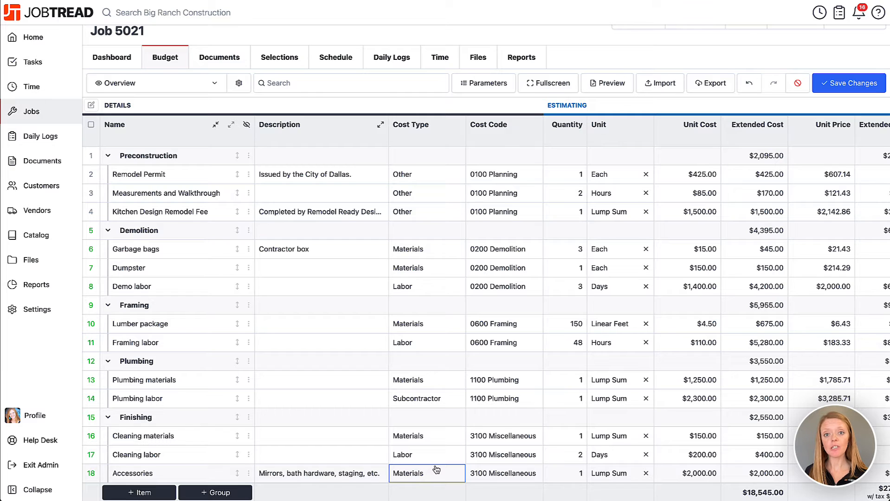
Step: Select every group and item in the budget and apply a mass action that sets their margin to 40%
scroll(444, 457, "right", 5)
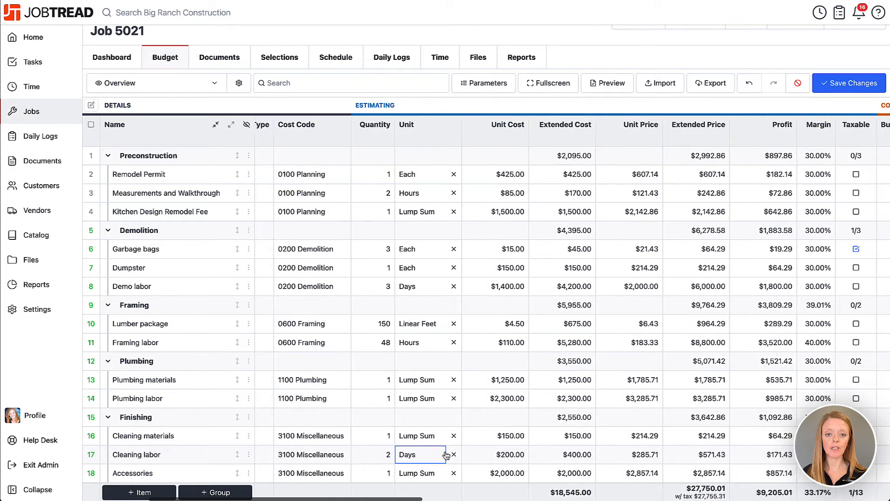
scroll(446, 455, "right", 3)
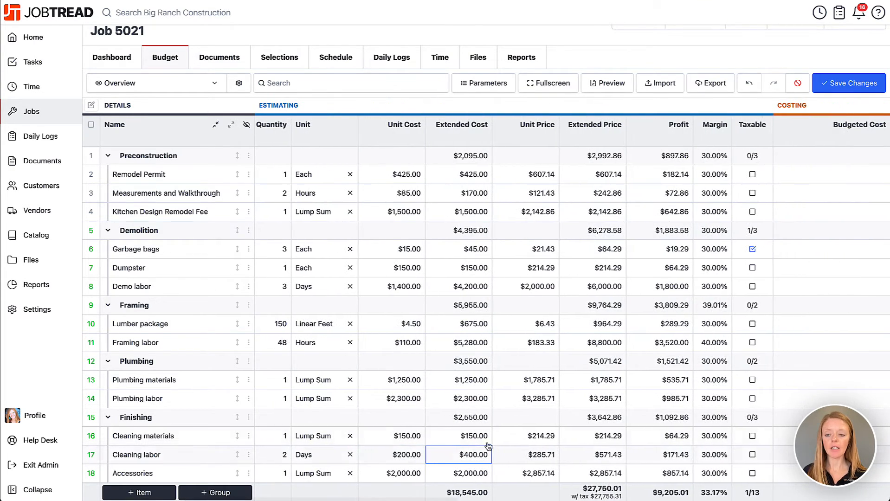
scroll(711, 379, "right", 1)
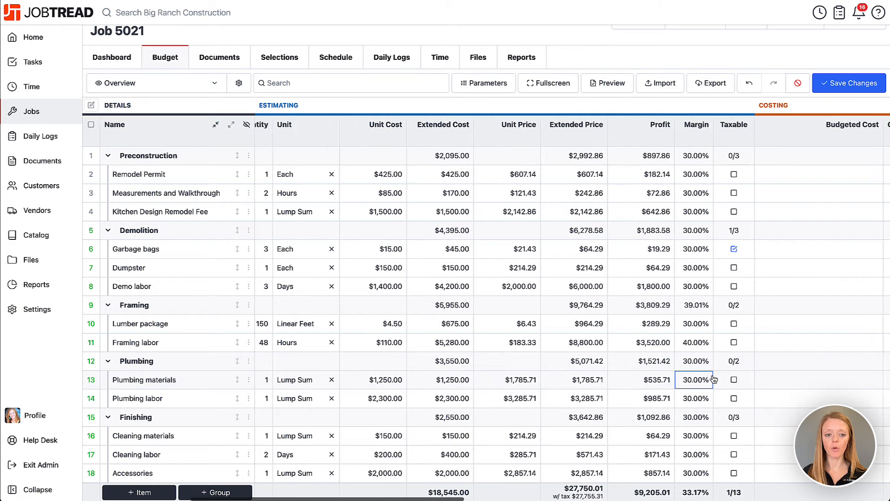
scroll(713, 380, "right", 1)
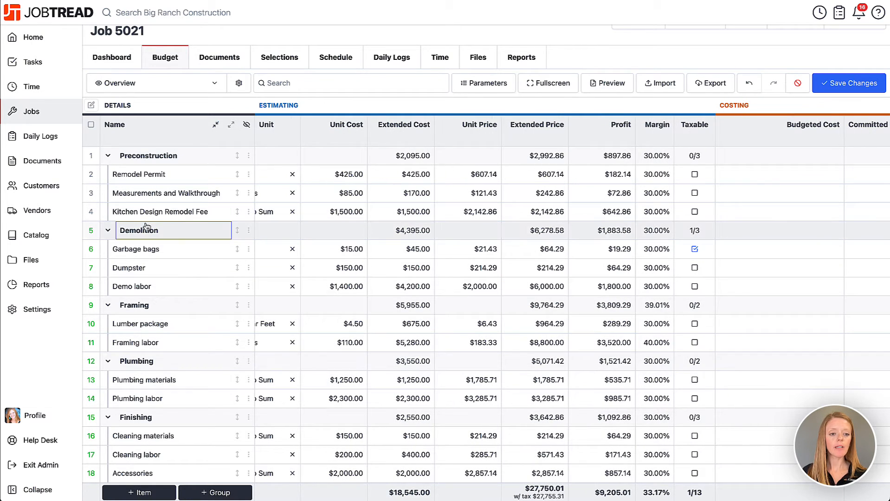
left_click(91, 174)
left_click(93, 194)
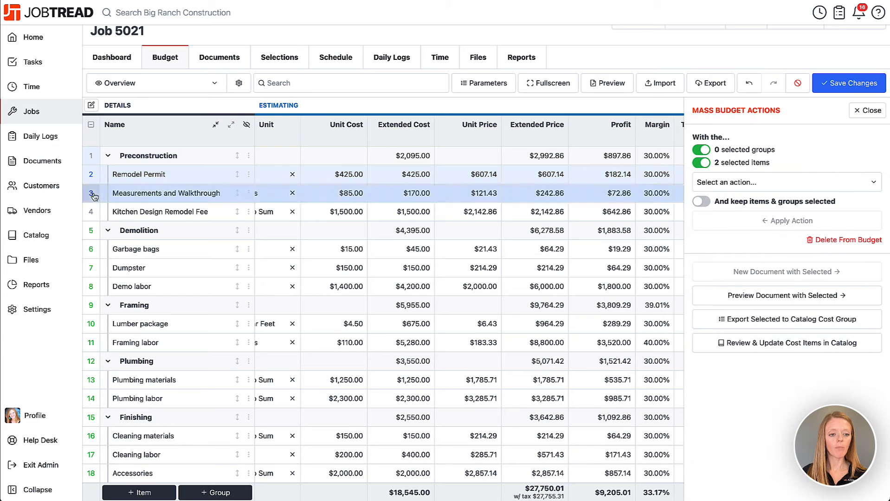
left_click(96, 232)
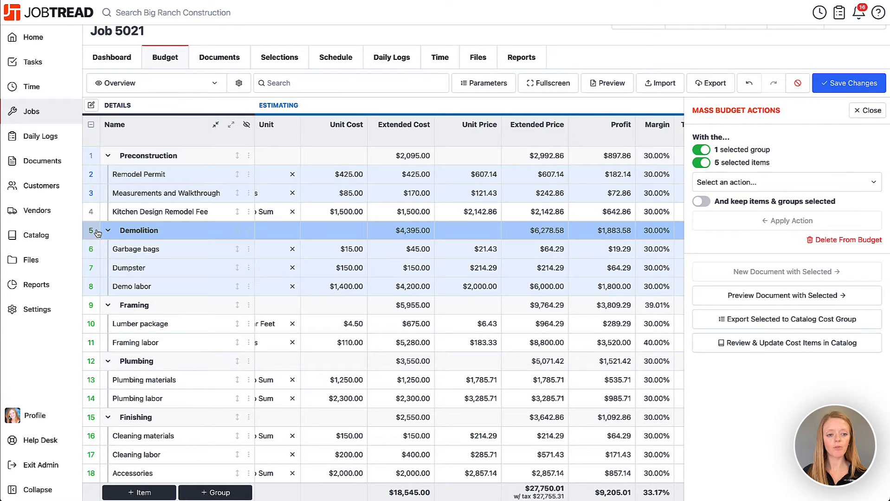
left_click(94, 133)
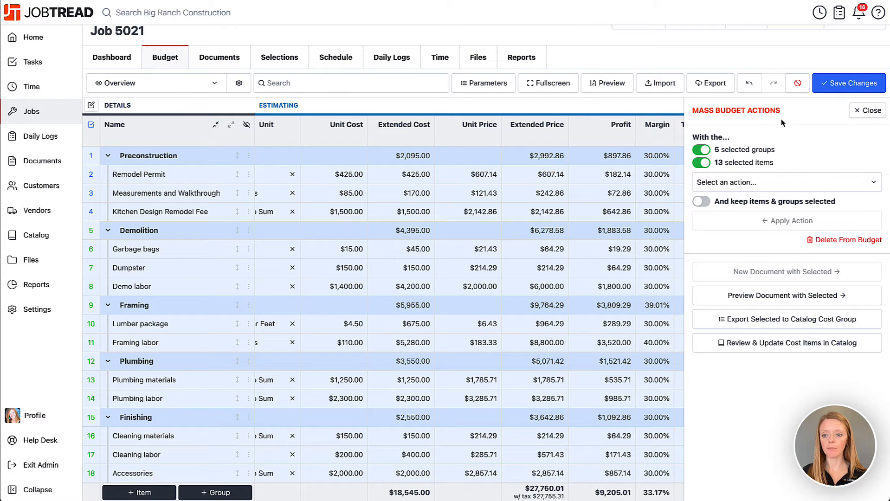
left_click(780, 183)
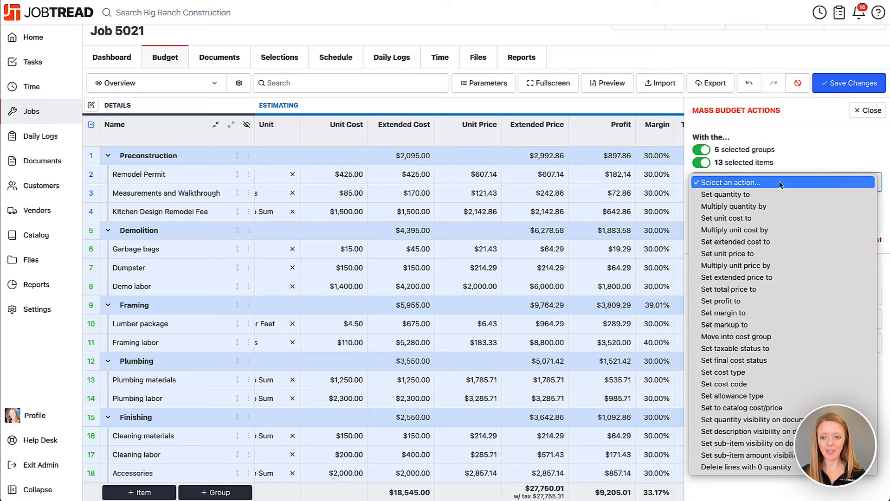
left_click(759, 313)
left_click(752, 206)
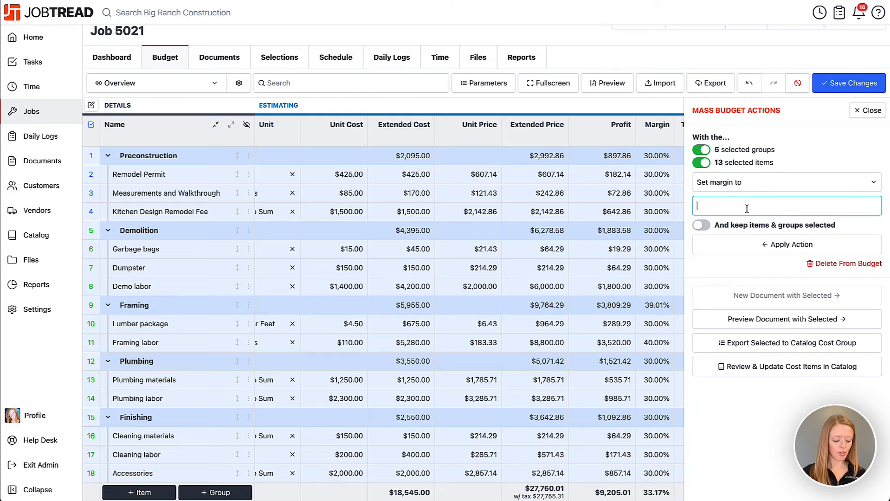
type("40")
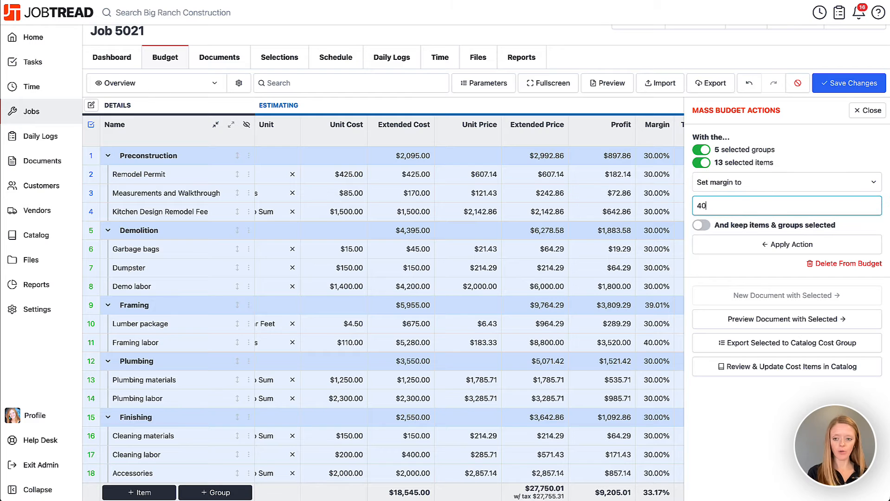
left_click(736, 247)
Step: Save the budget changes and expand all of its cost groups again
scroll(735, 248, "up", 1)
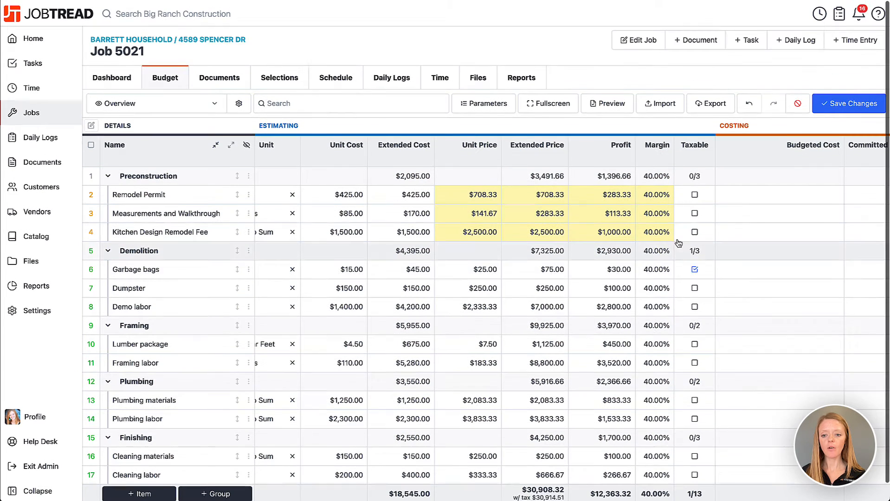
left_click(852, 103)
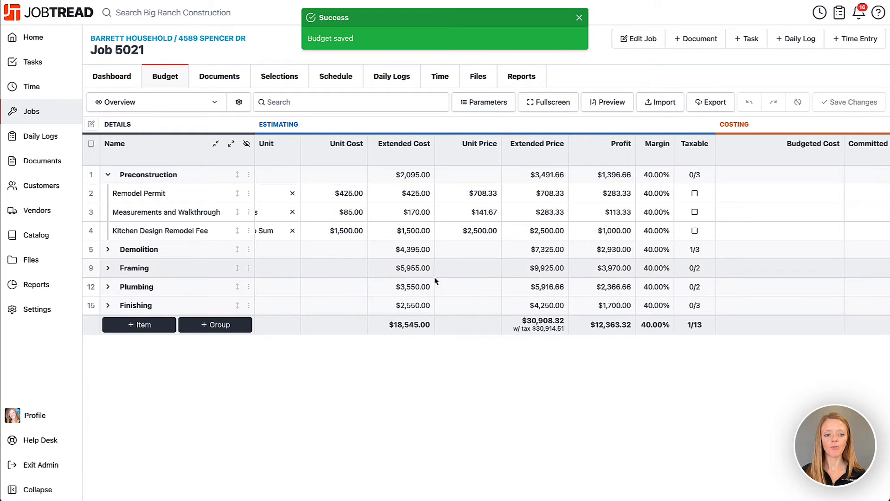
left_click(230, 145)
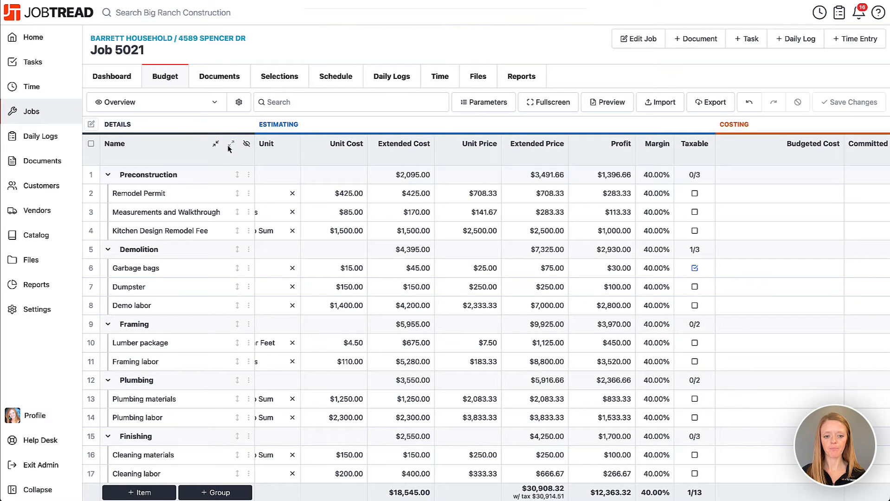
scroll(379, 211, "left", 10)
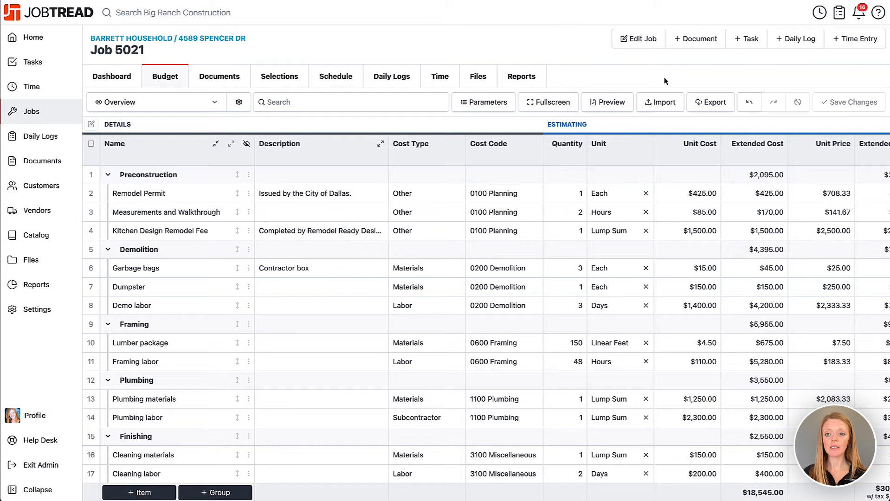
Step: Create a Proposal document from all budget items, keeping them grouped by Cost Group and expanding the groups to check the selection
left_click(693, 40)
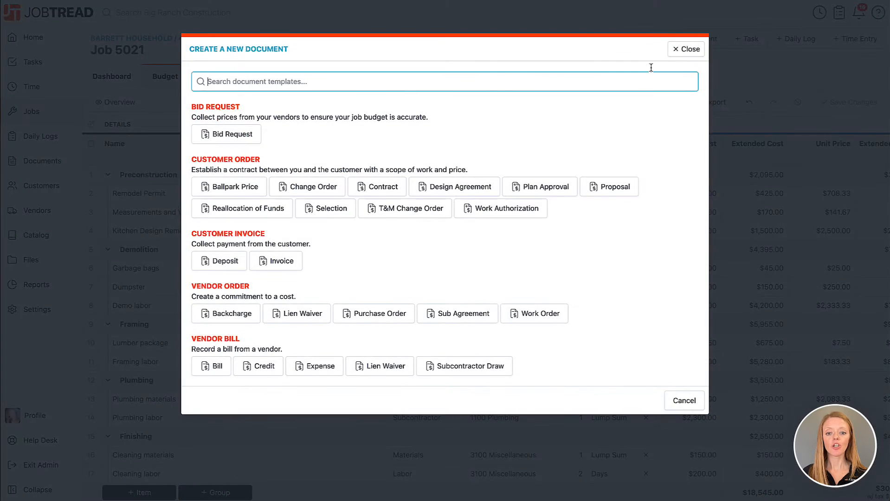
left_click(613, 191)
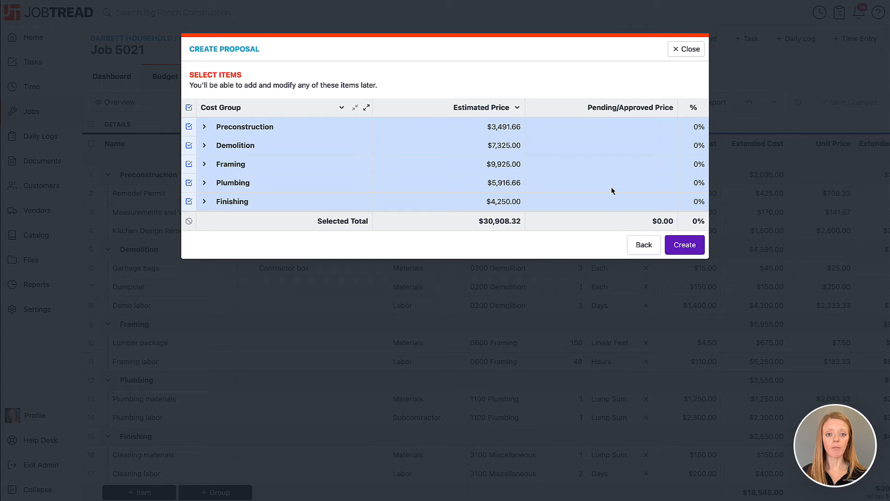
left_click(333, 108)
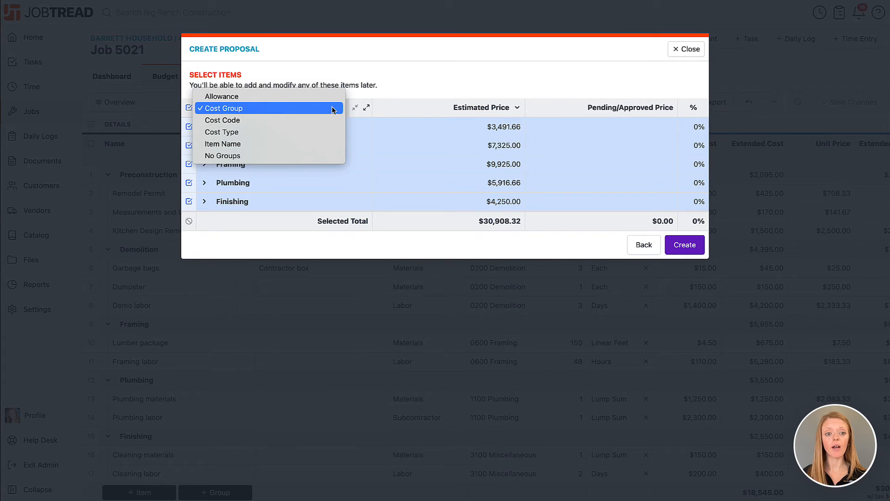
left_click(422, 88)
left_click(367, 108)
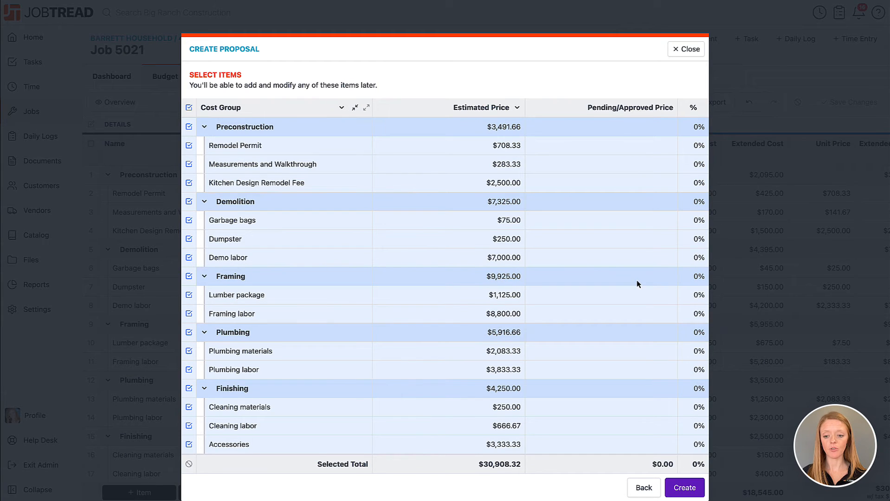
left_click(684, 487)
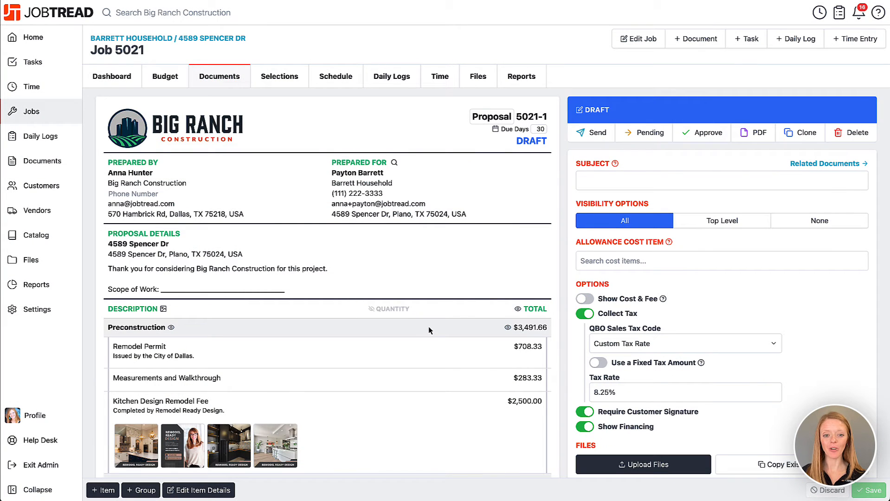
Step: Review the draft proposal's preparer and customer details and its editable Scope of Work text without changing them
scroll(430, 329, "down", 1)
left_click(364, 127)
left_click_drag(367, 147, 321, 161)
left_click(237, 210)
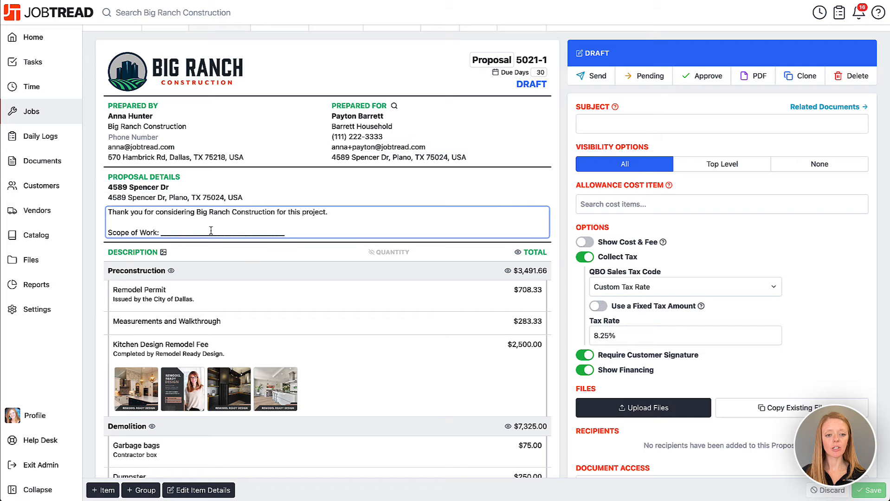
left_click_drag(211, 232, 290, 236)
left_click(290, 236)
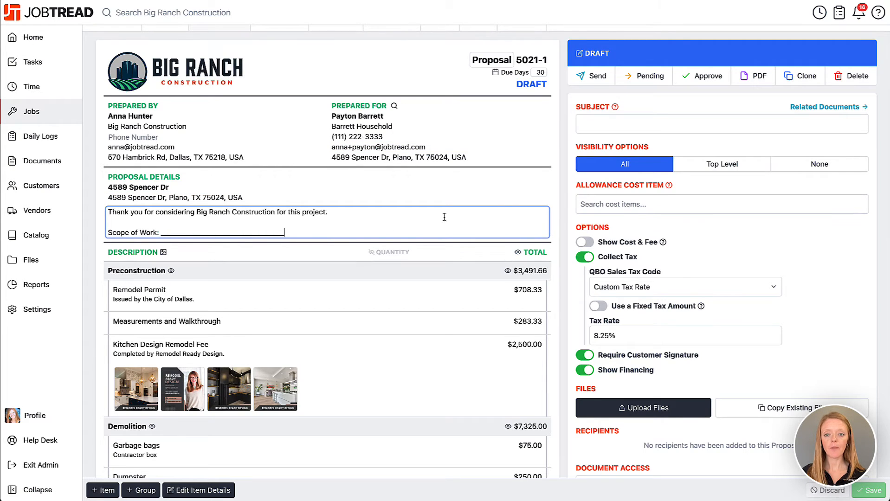
left_click(561, 185)
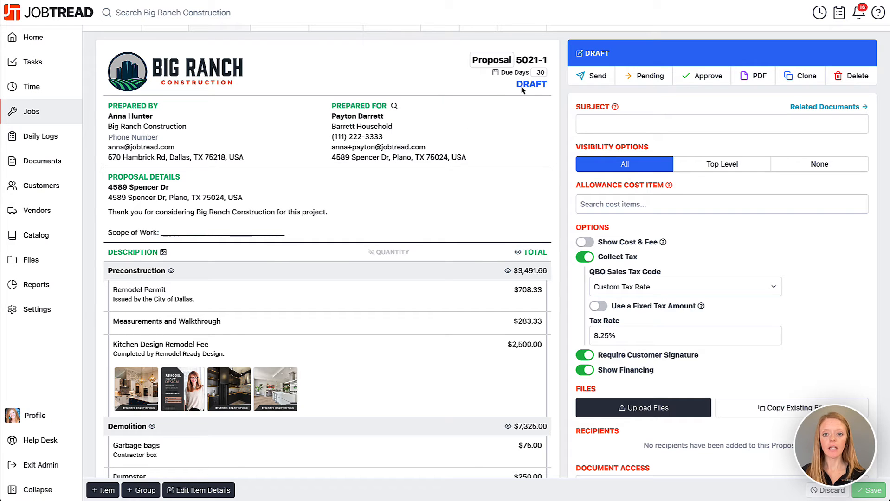
Step: Switch the proposal from due days to an issue date of December 20, 2023 and an expiry date of January 19, 2024
left_click(495, 73)
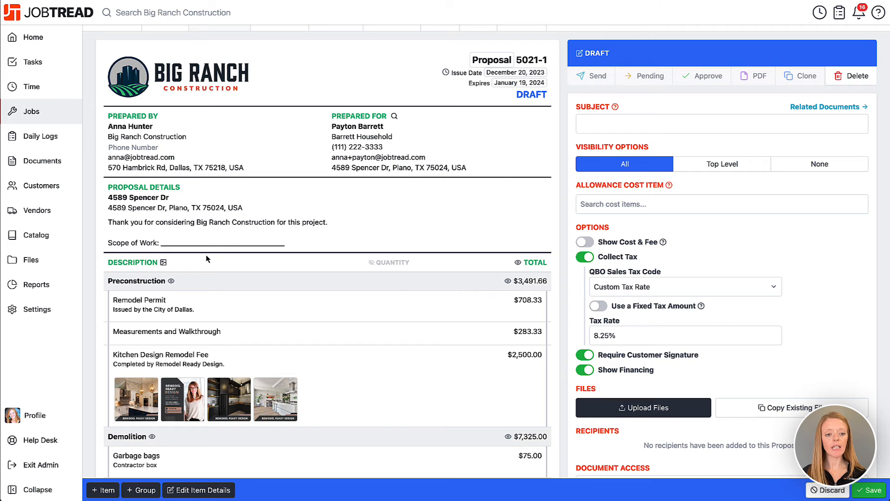
Step: Hide and restore the proposal's line item files, and show and hide its quantity and unit price columns
scroll(208, 254, "down", 3)
left_click(164, 137)
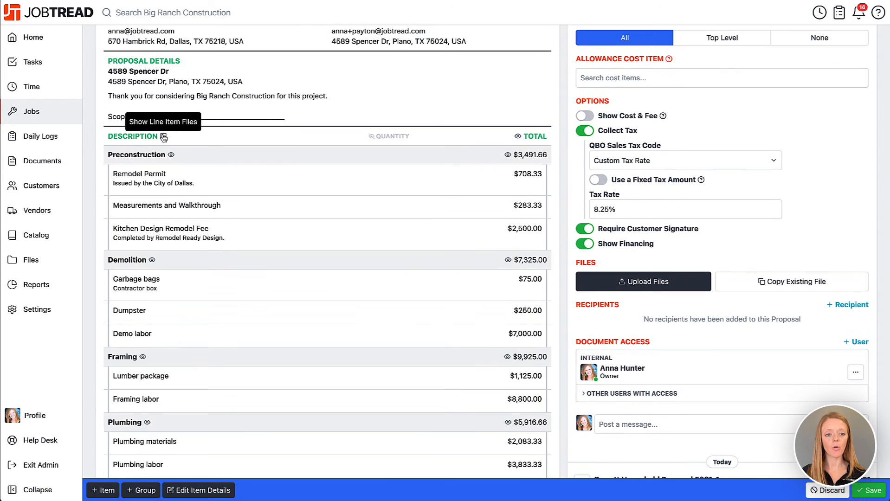
left_click(164, 138)
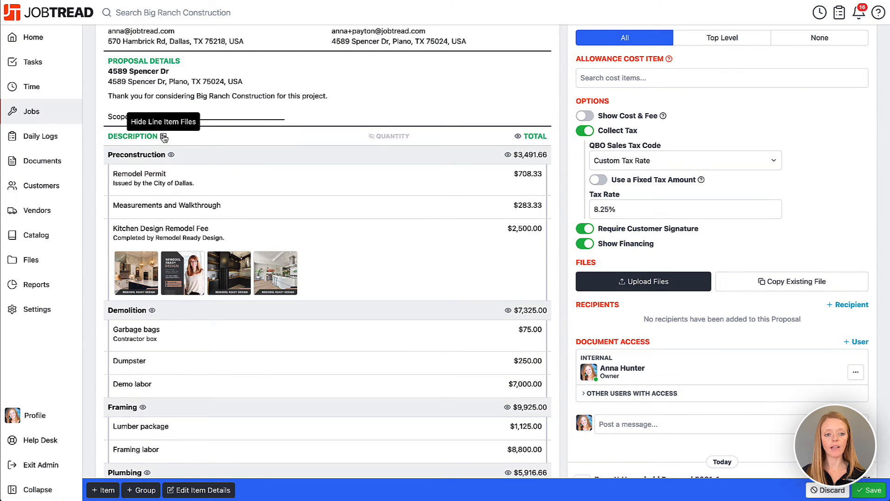
left_click(388, 139)
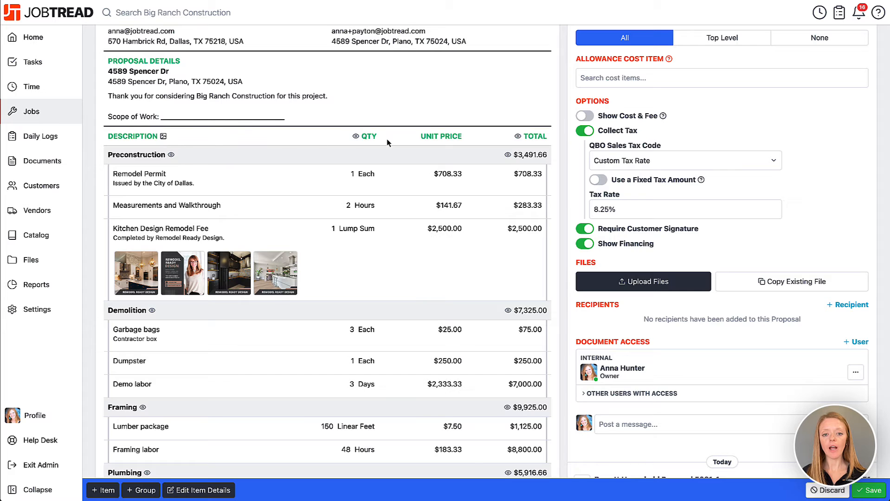
left_click(355, 138)
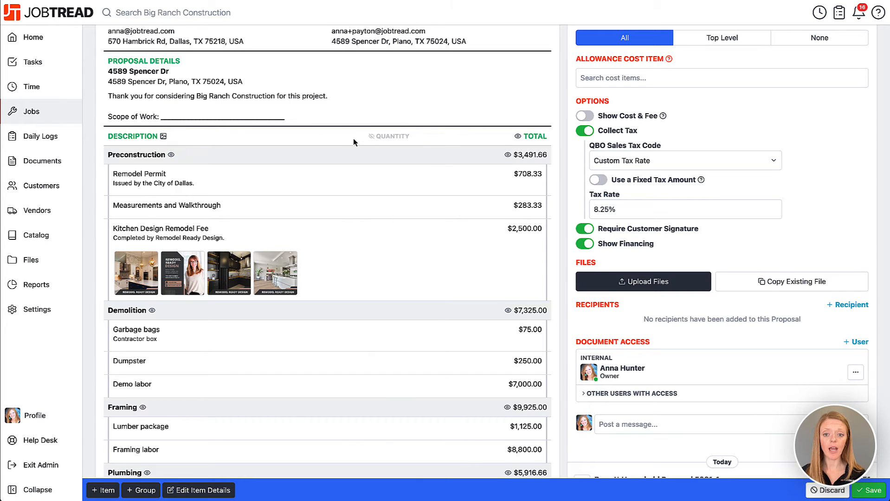
Step: Hide all line item totals, check the summary amounts at the end of the item list, and show the totals again
left_click(519, 137)
scroll(530, 228, "down", 6)
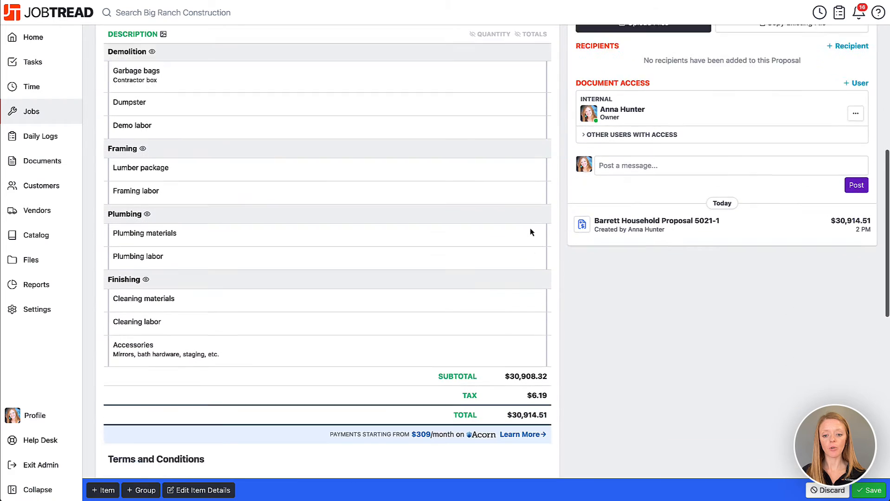
scroll(530, 228, "down", 2)
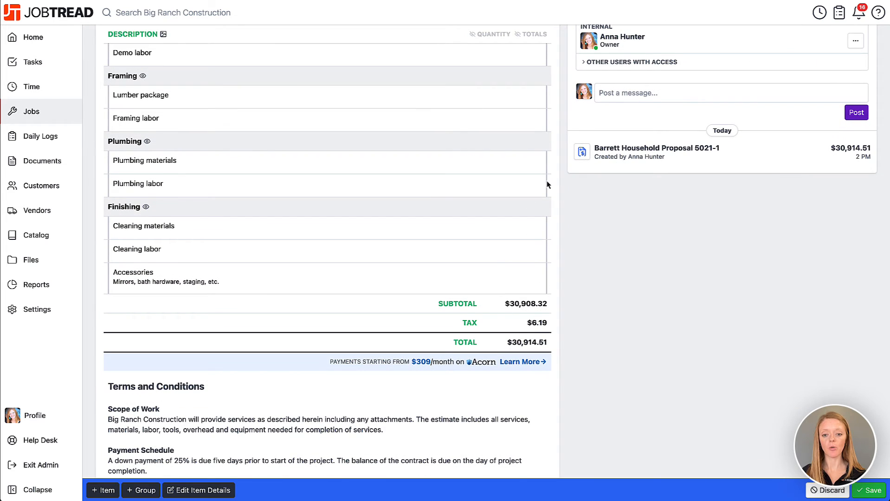
scroll(557, 126, "up", 8)
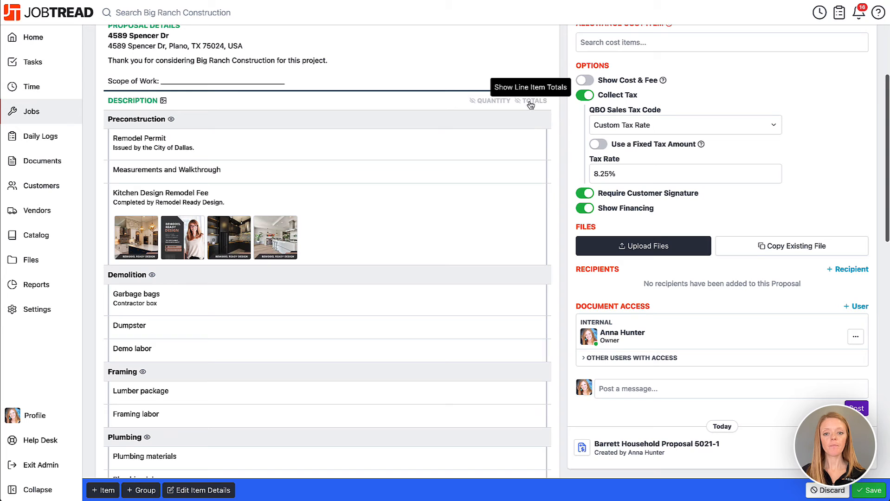
left_click(530, 102)
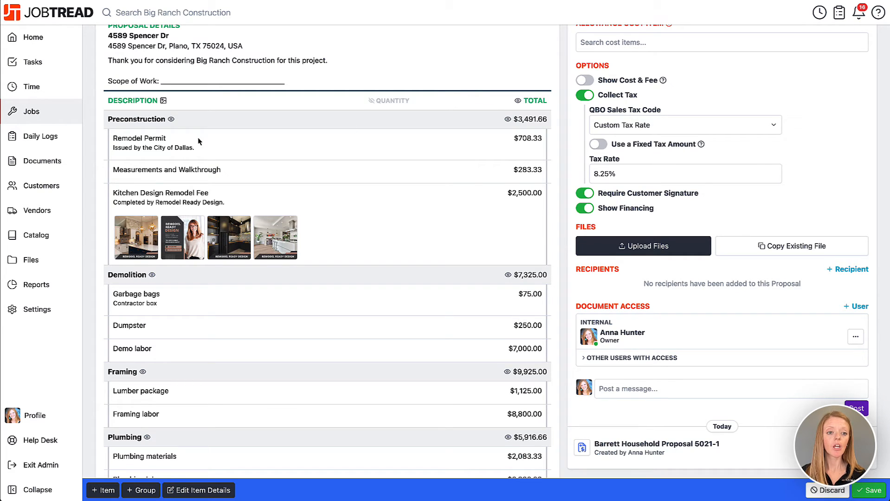
Step: Hide the sub items of the Preconstruction and Demolition groups and show them again
left_click(172, 120)
left_click(150, 139)
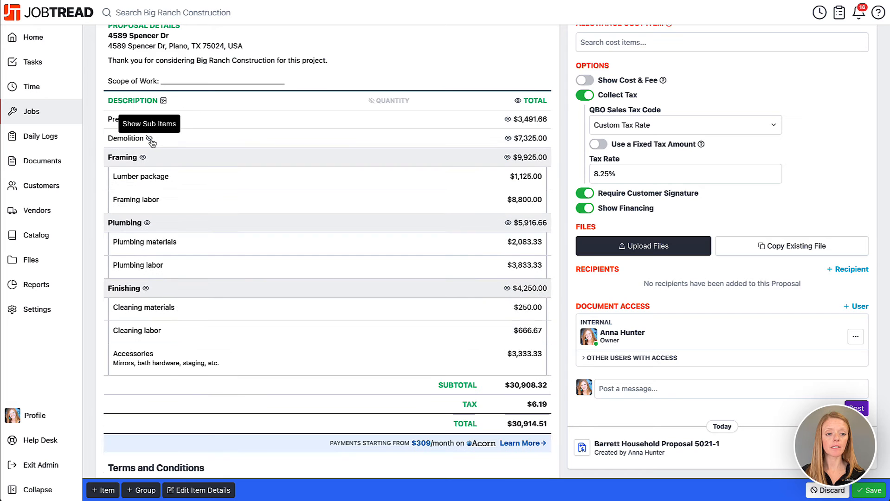
left_click(149, 139)
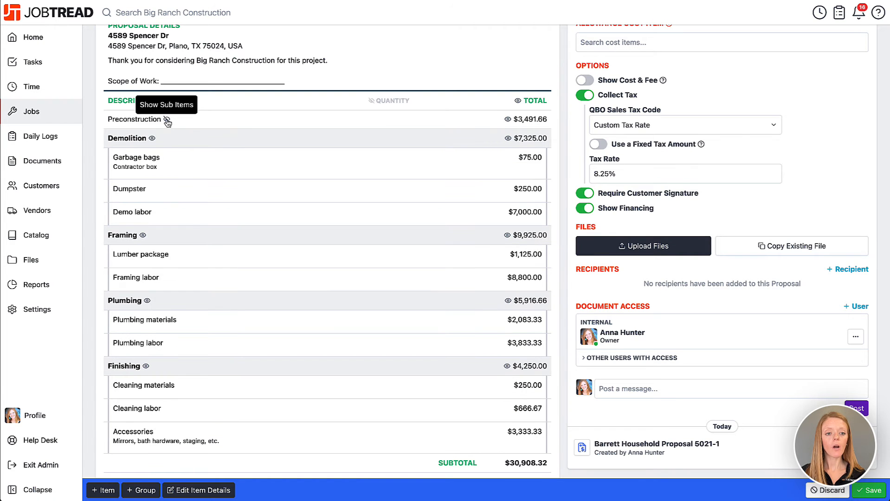
left_click(171, 119)
Step: Hide the sub item totals in the Preconstruction, Demolition, Framing, Plumbing and Finishing groups, keeping each group's total shown
left_click(508, 119)
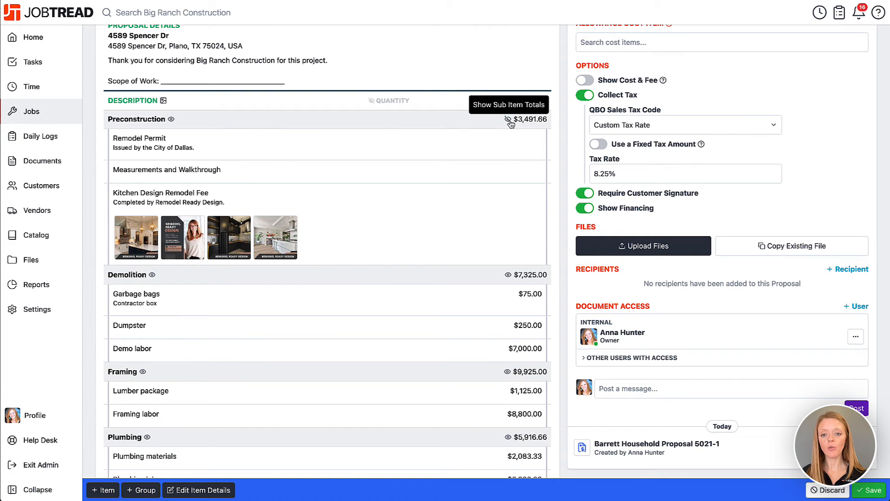
left_click(508, 275)
scroll(511, 279, "down", 2)
scroll(510, 279, "down", 1)
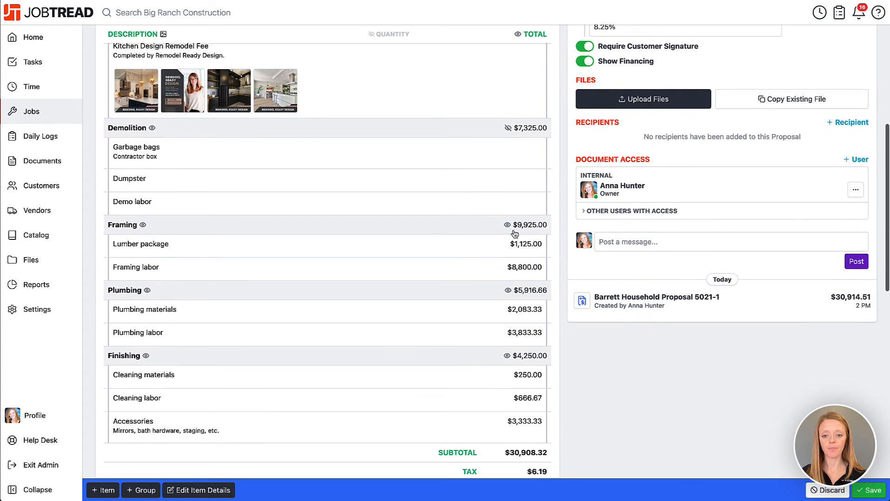
left_click(507, 224)
left_click(508, 289)
scroll(509, 316, "down", 1)
scroll(510, 315, "down", 1)
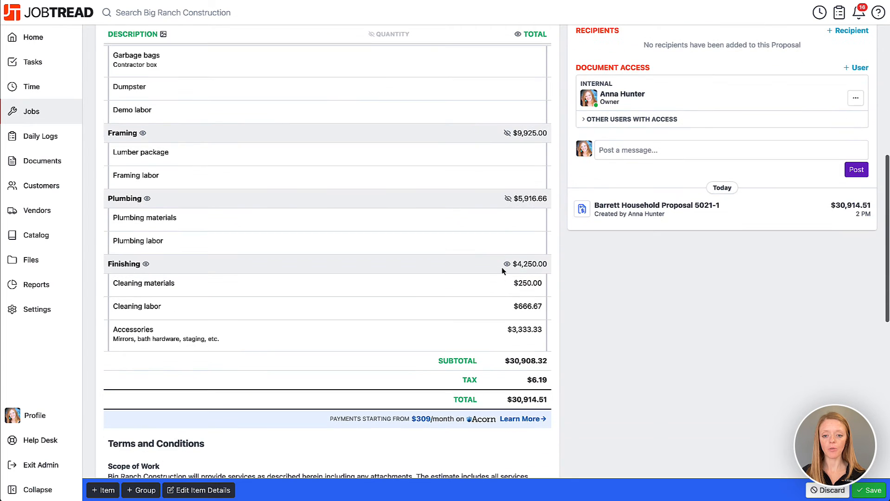
left_click(507, 264)
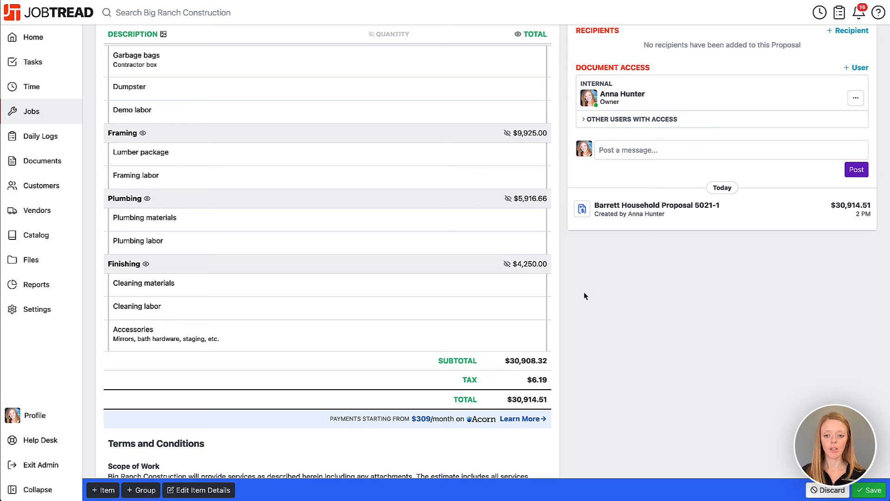
Step: Review the proposal's Terms and Conditions and the customer signature block
scroll(584, 297, "down", 4)
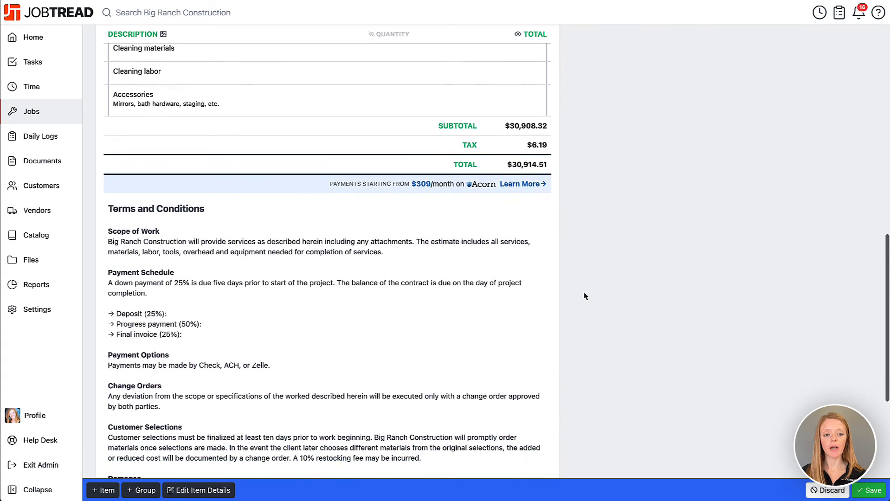
scroll(585, 295, "down", 3)
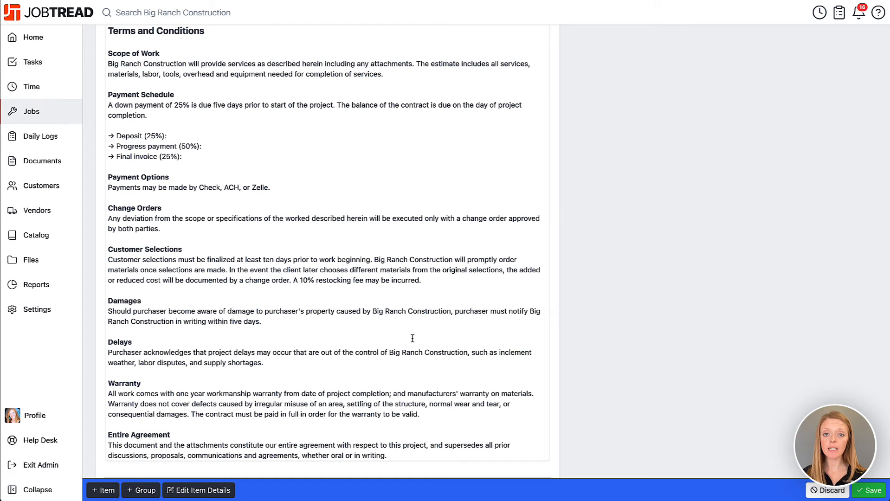
scroll(388, 282, "down", 3)
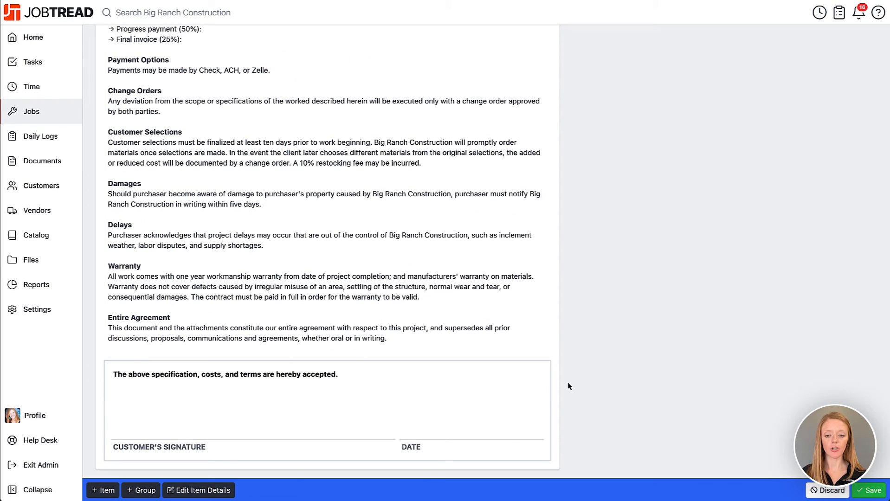
scroll(677, 275, "up", 15)
scroll(678, 275, "up", 7)
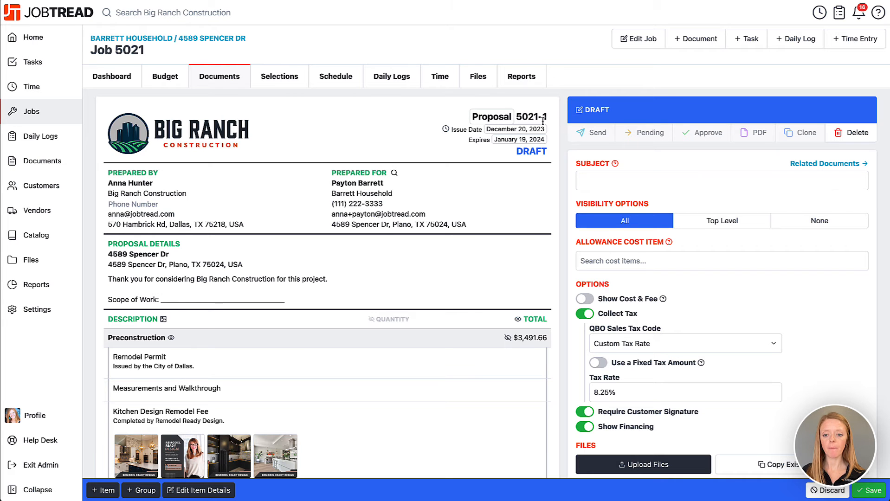
Step: Turn on Show Cost & Fee, check the cost and fee lines in the proposal summary, and turn the option off again
scroll(687, 286, "down", 2)
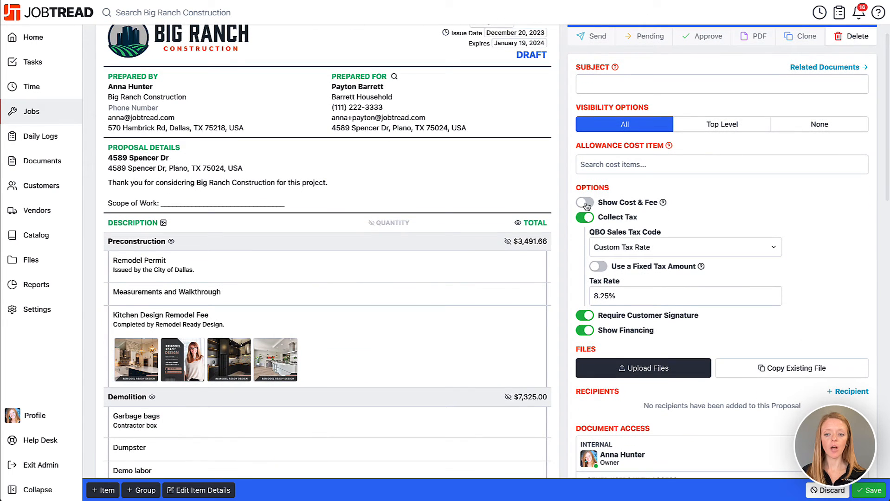
left_click(586, 203)
scroll(571, 324, "down", 8)
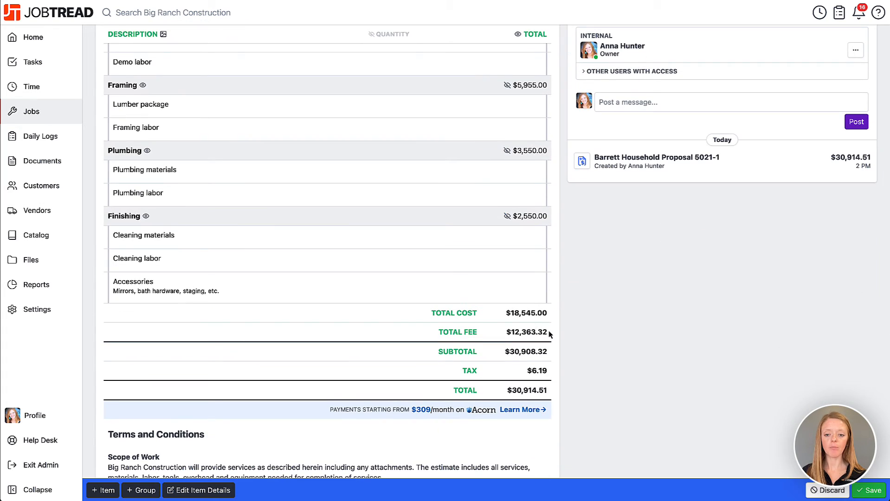
scroll(597, 170, "up", 4)
scroll(599, 172, "up", 3)
left_click(585, 152)
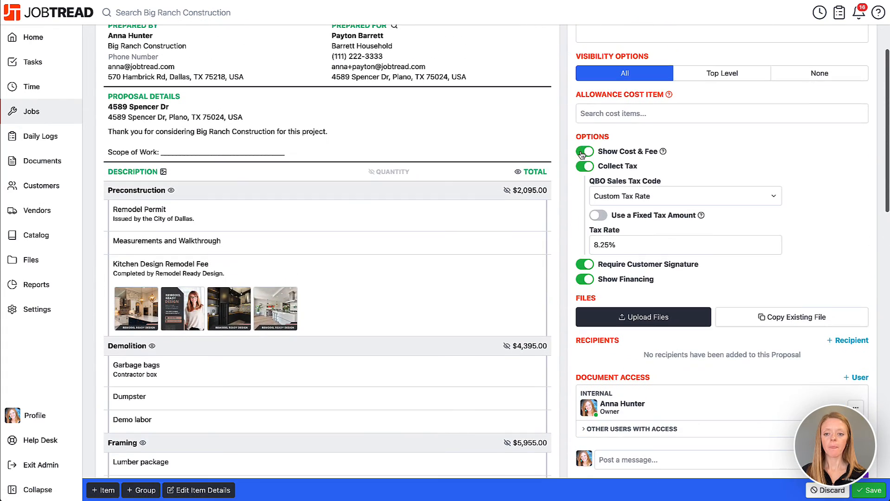
Step: Save the draft proposal, start sending it, and add the household's second customer contact as a recipient with signature required
scroll(615, 283, "down", 1)
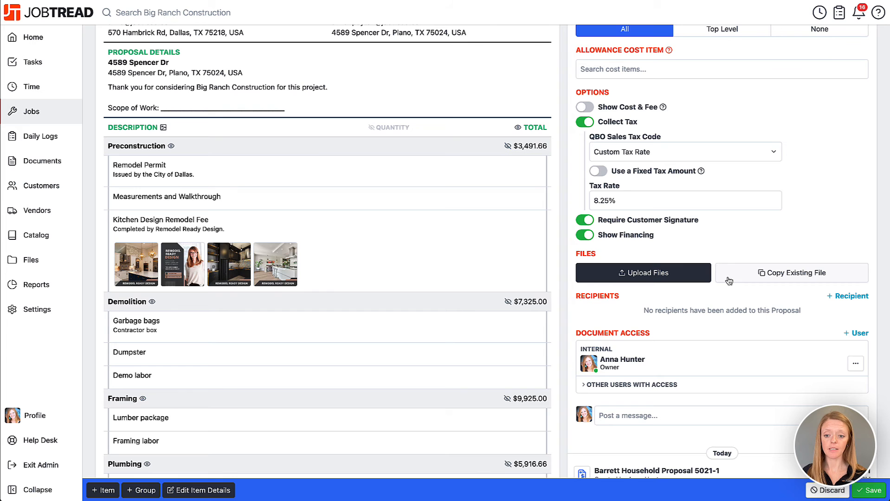
scroll(730, 282, "up", 4)
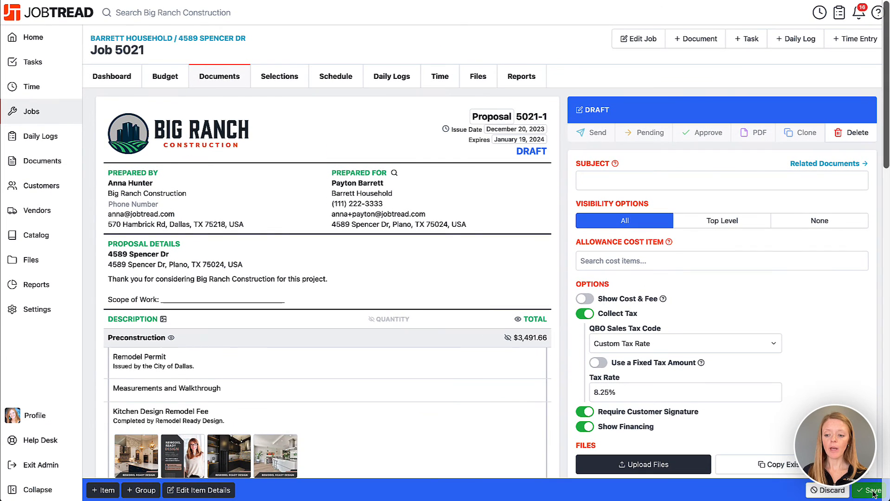
left_click(593, 135)
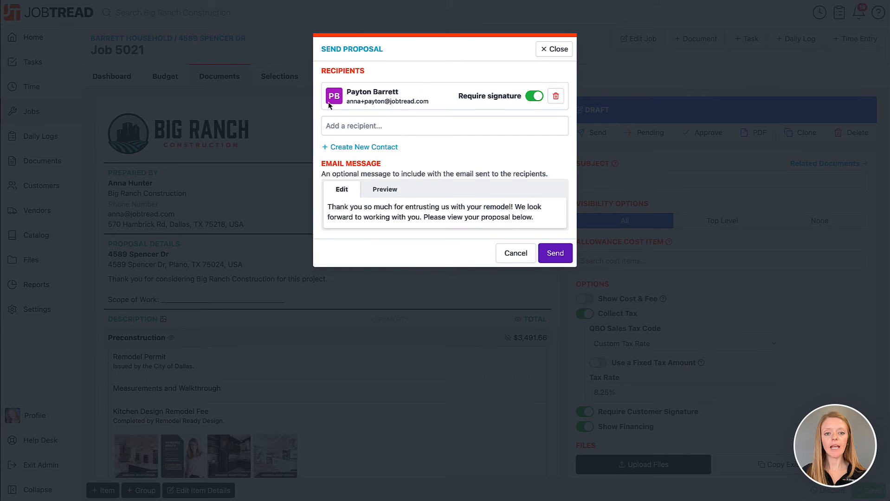
left_click(421, 126)
scroll(397, 325, "down", 4)
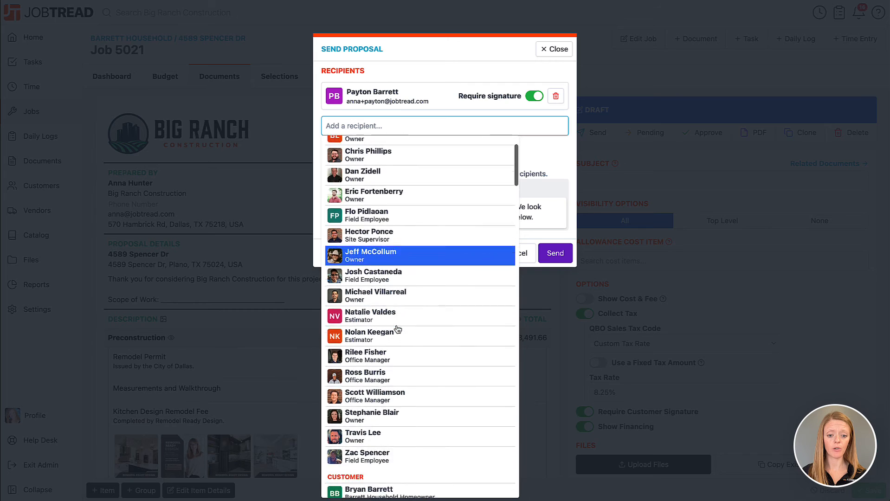
left_click(385, 399)
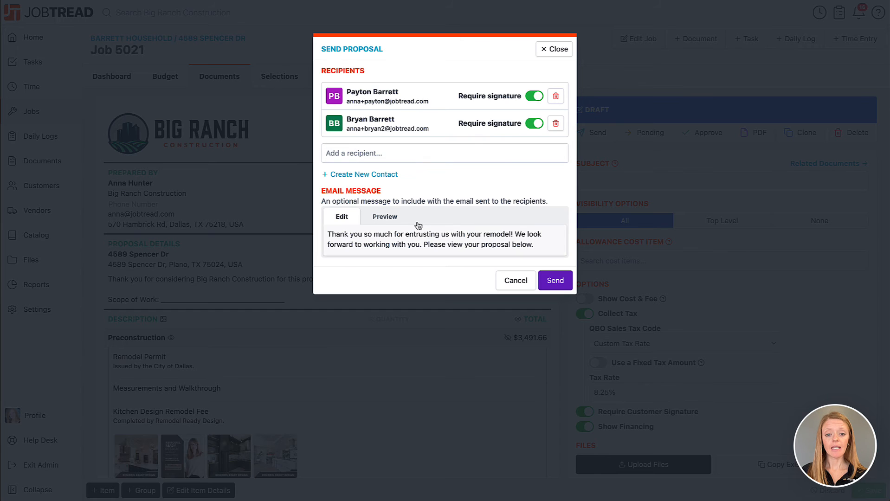
Step: Send the proposal to both customer contacts, keeping the prefilled email message
left_click_drag(377, 235, 453, 241)
left_click(453, 241)
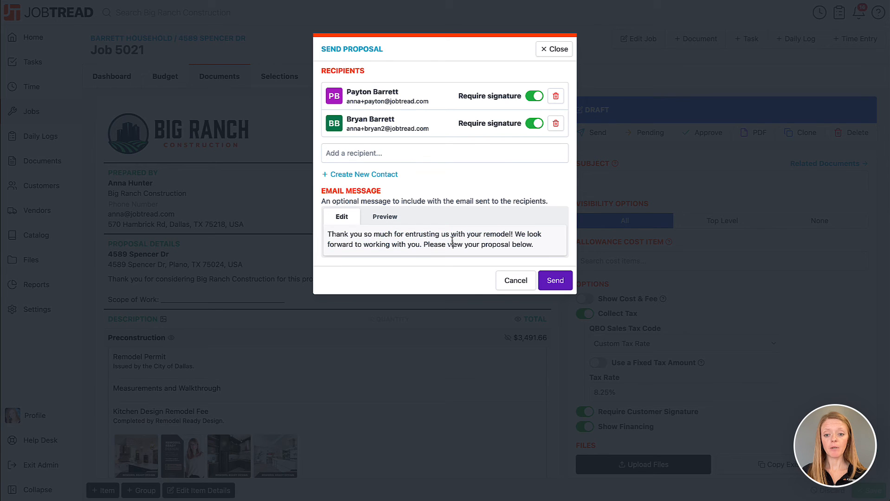
left_click(560, 281)
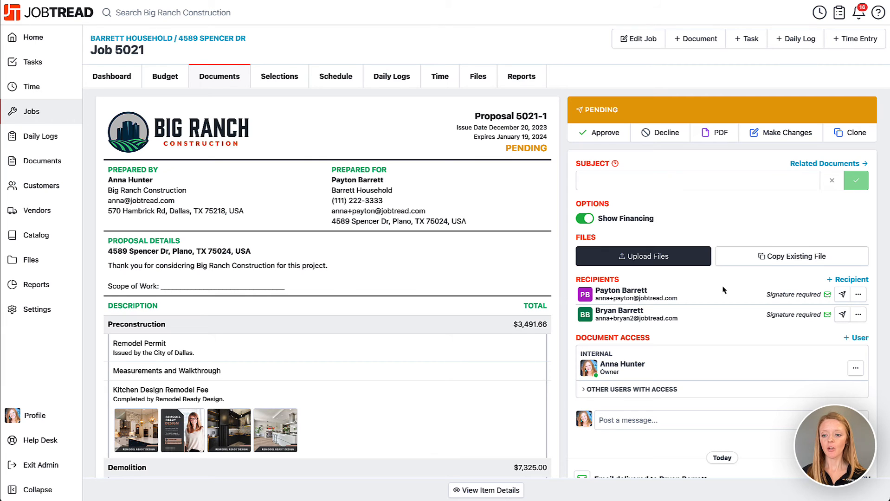
Step: Check the email delivery status of the proposal's recipients and view the first recipient's available actions
mouse_move(828, 298)
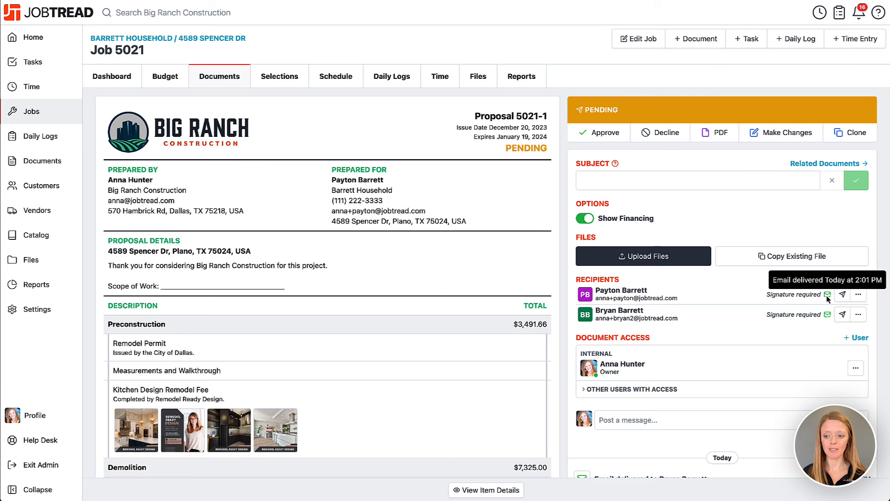
mouse_move(828, 320)
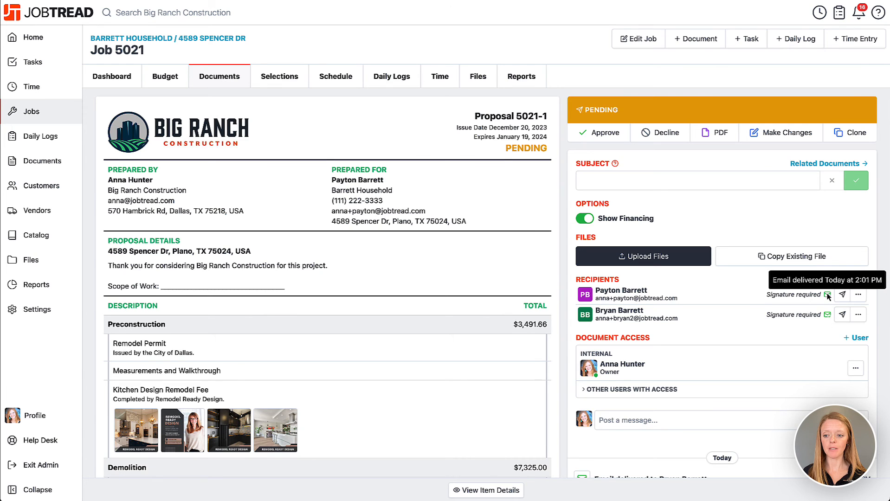
left_click(858, 295)
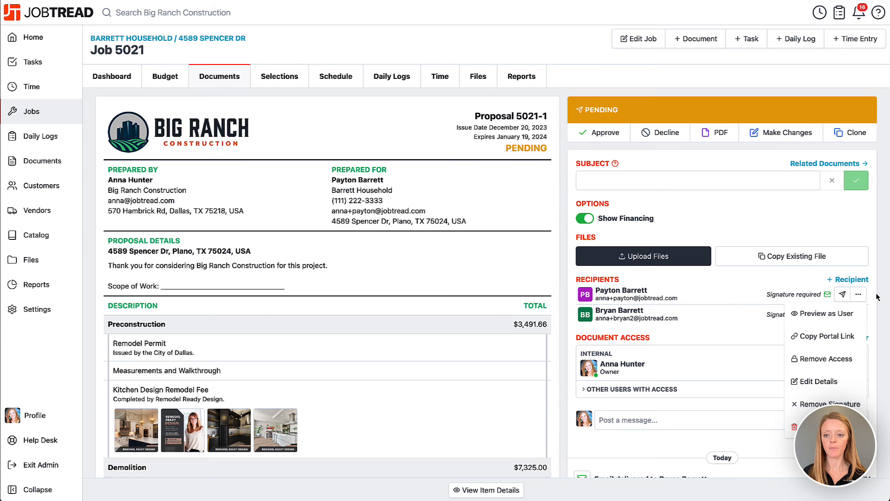
left_click(877, 297)
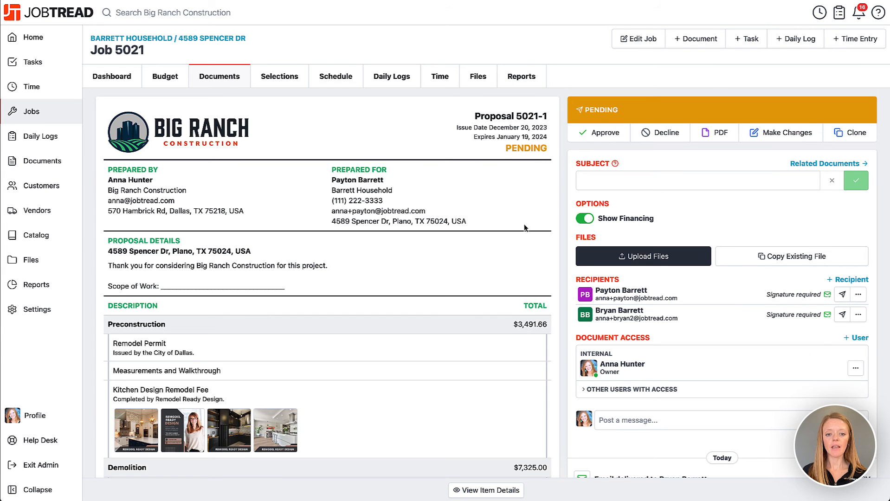
Step: Draw a freehand signature in each of the two customers' signature boxes at the end of the pending proposal
scroll(526, 228, "down", 9)
scroll(542, 282, "down", 14)
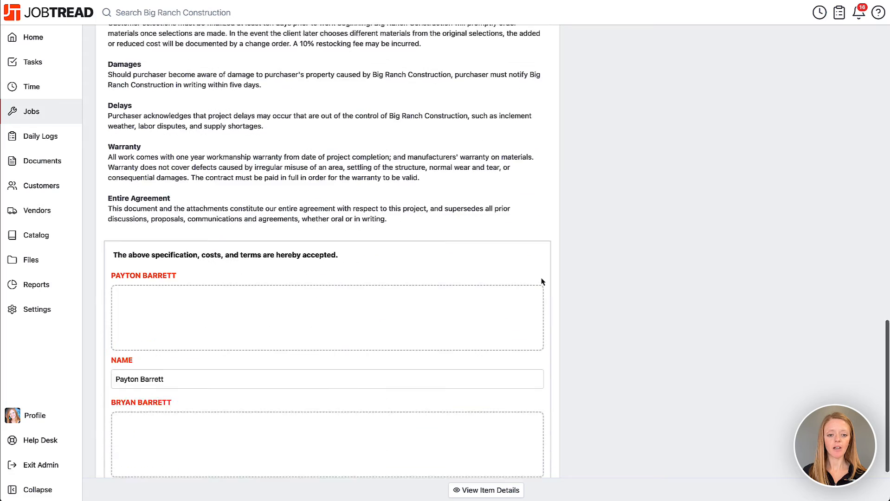
left_click_drag(178, 268, 332, 270)
left_click_drag(203, 379, 333, 396)
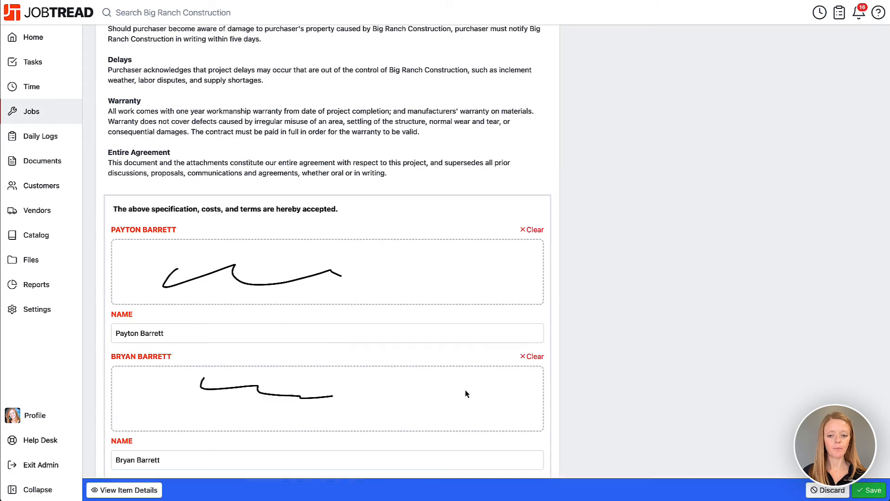
Step: Submit both customers' signatures to approve the proposal, and check the document's and recipients' status
scroll(465, 391, "down", 1)
left_click(491, 453)
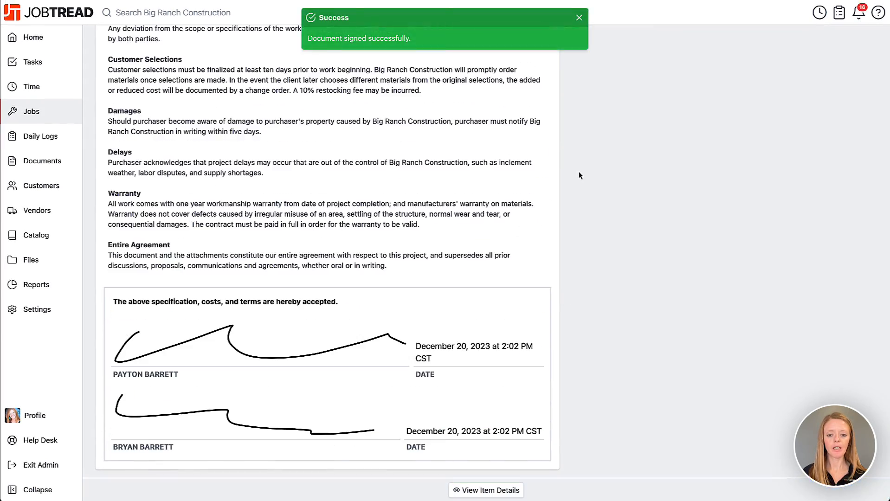
scroll(579, 175, "up", 7)
scroll(579, 176, "up", 10)
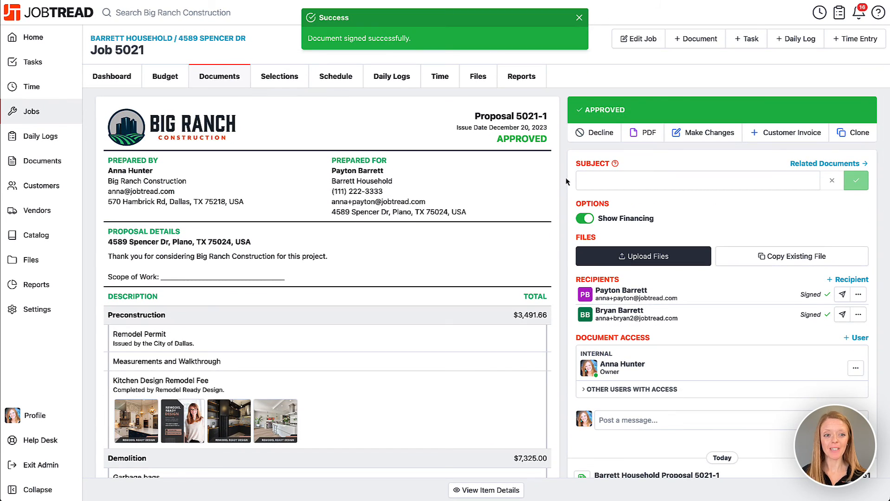
Step: Examine the job budget's estimating and costing columns, including which document the Remodel Permit's budgeted cost comes from
left_click(163, 79)
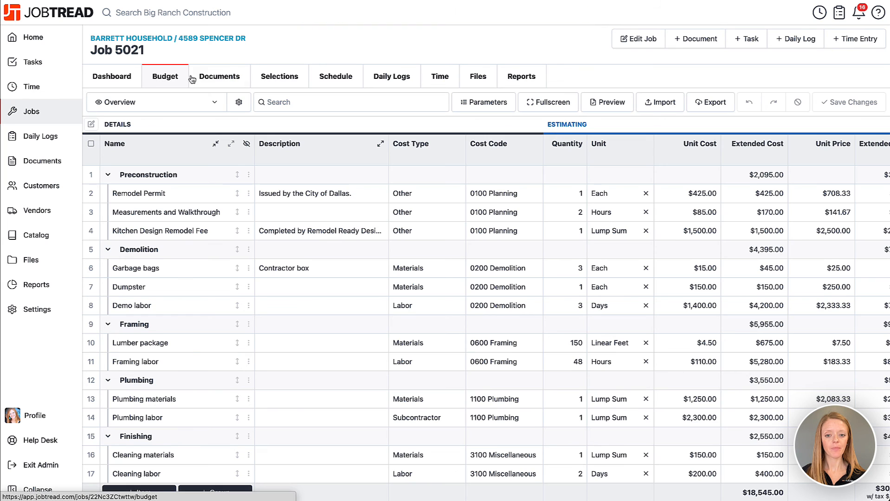
scroll(522, 183, "right", 4)
scroll(521, 184, "right", 3)
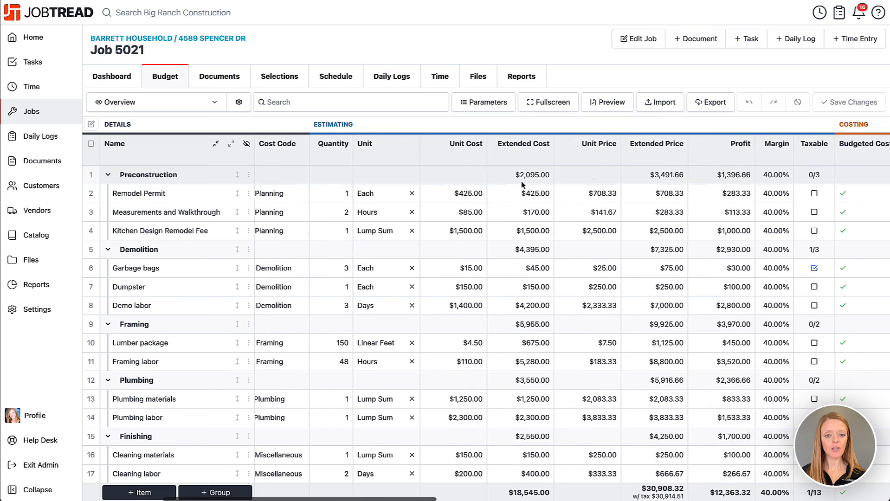
scroll(521, 185, "right", 5)
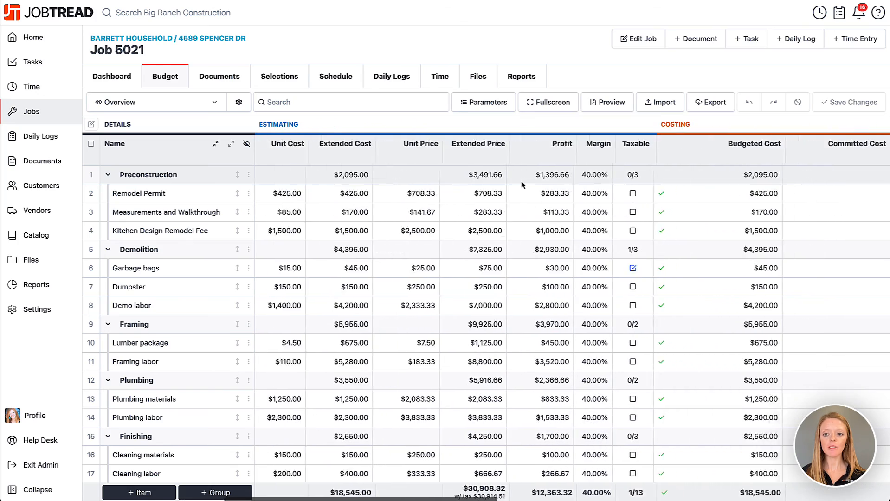
scroll(521, 183, "right", 3)
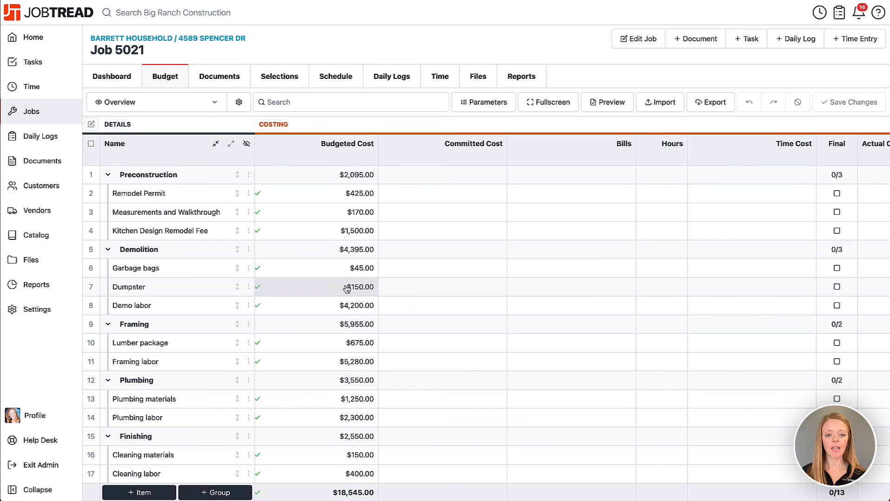
scroll(347, 289, "left", 1)
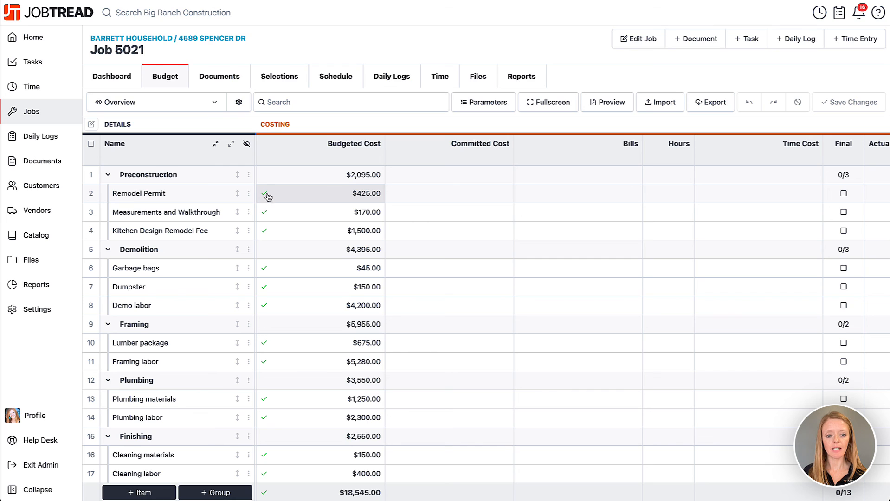
left_click(327, 193)
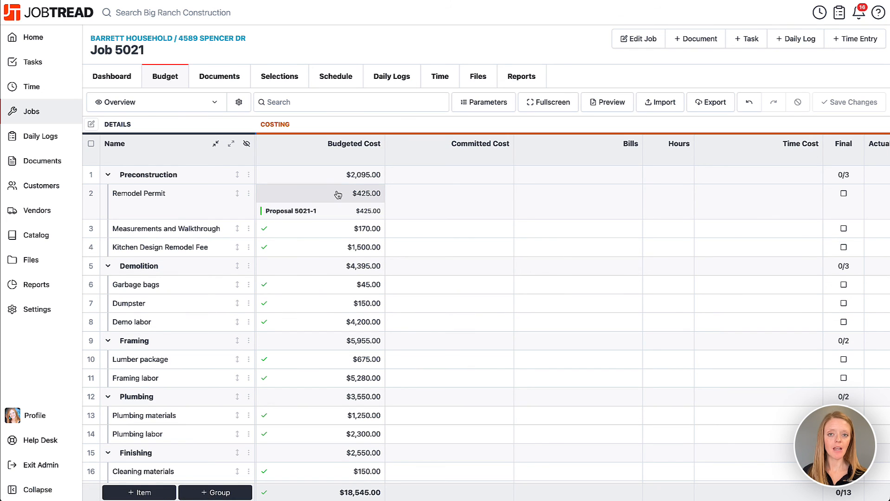
left_click(338, 195)
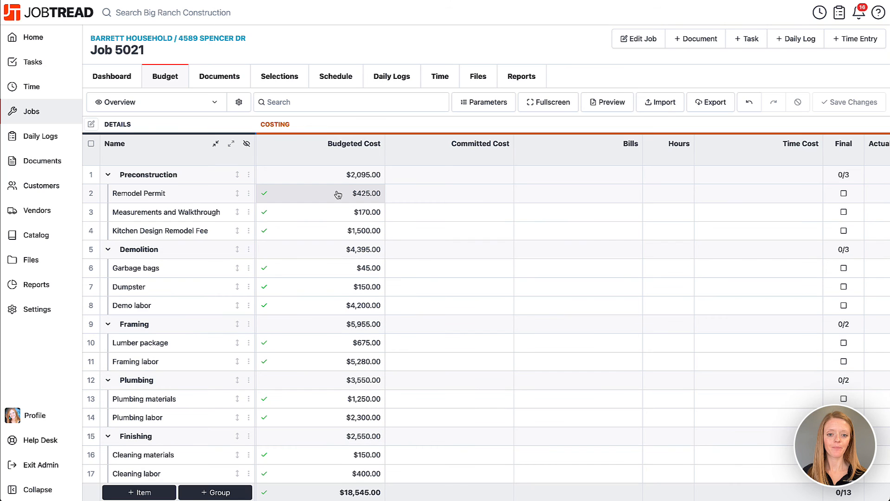